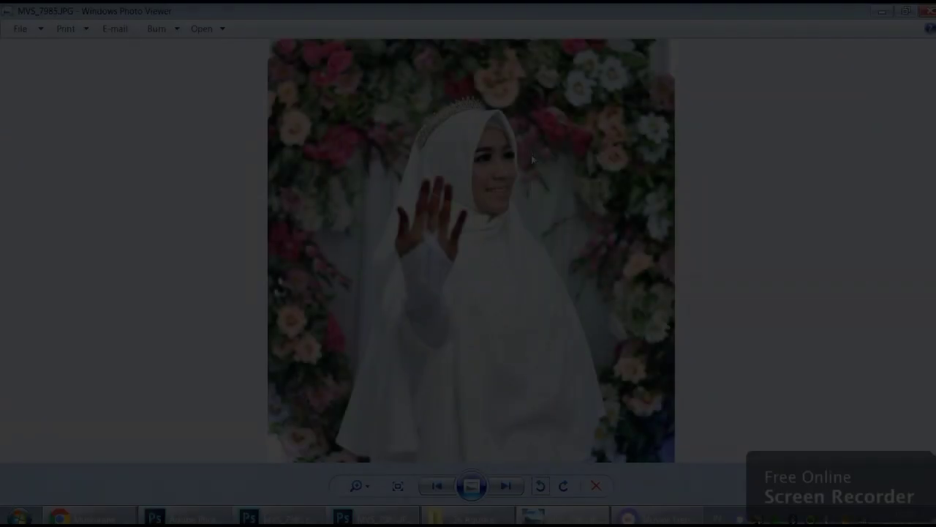
Open MVS_7985.JPG from Windows Photo Viewer in Adobe Photoshop CC 2015.
right_click(532, 156)
click(705, 195)
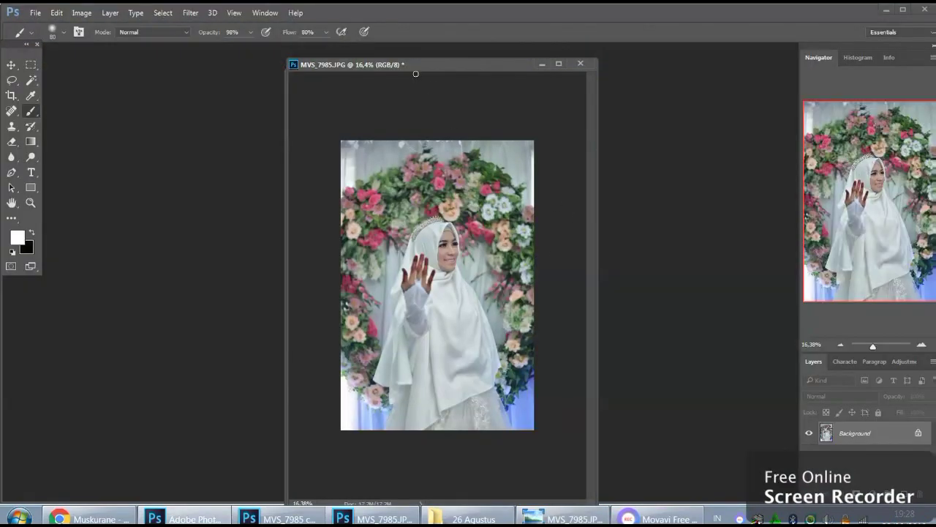
Open the portrait in the Camera Raw Filter from the Filter menu.
click(189, 13)
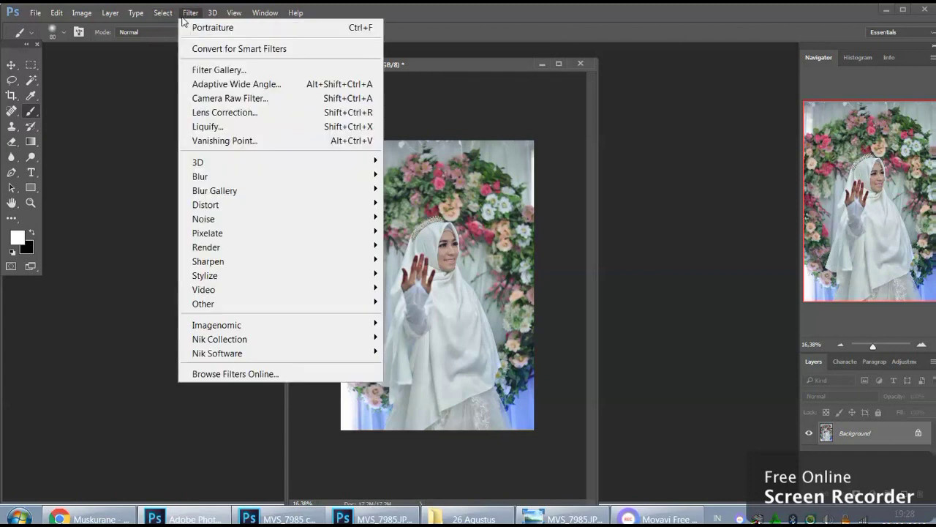
click(221, 93)
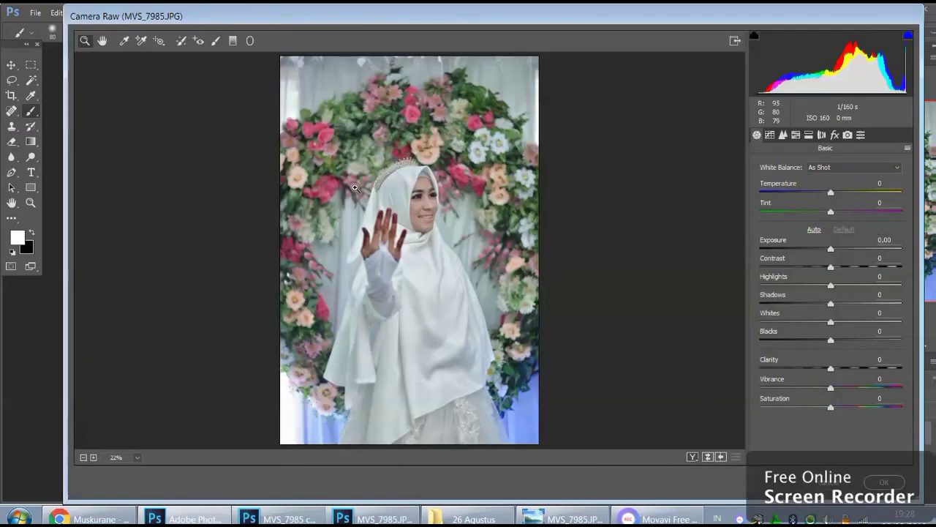
Set Basic Exposure +0.50, Highlights -88, Whites -40 and Shadows +57.
click(407, 218)
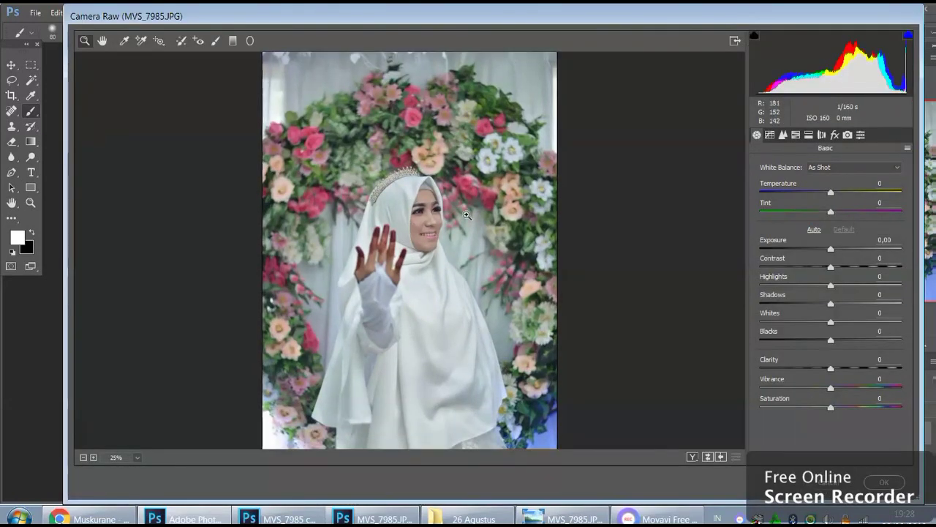
click(837, 247)
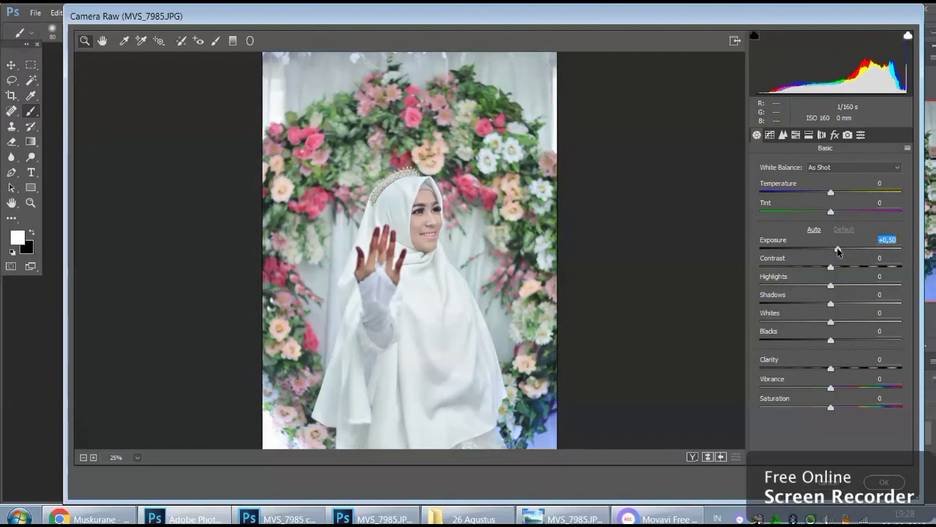
drag(793, 285, 768, 286)
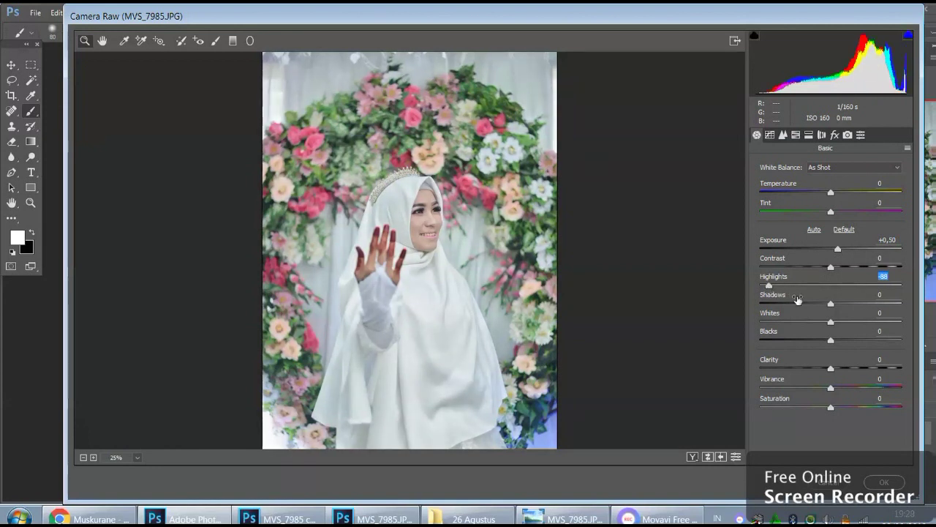
click(802, 320)
drag(831, 305, 869, 302)
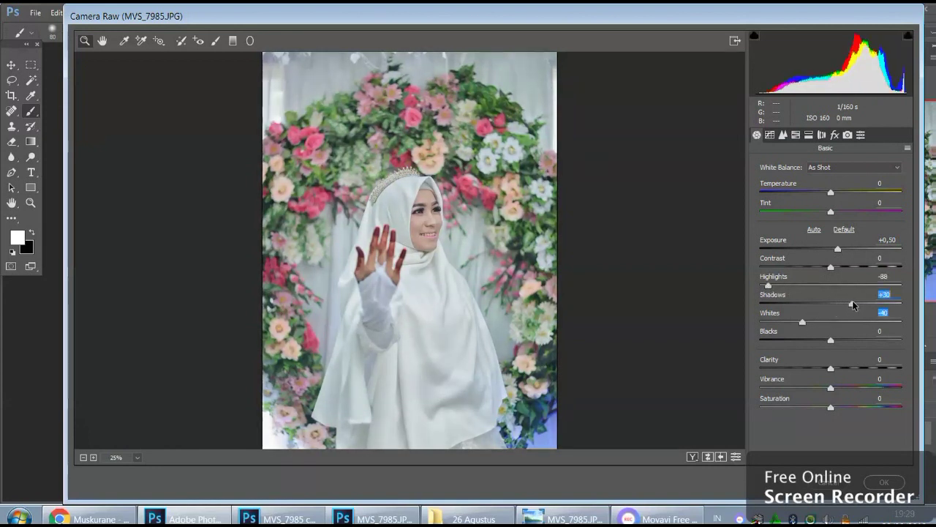
drag(832, 368, 839, 368)
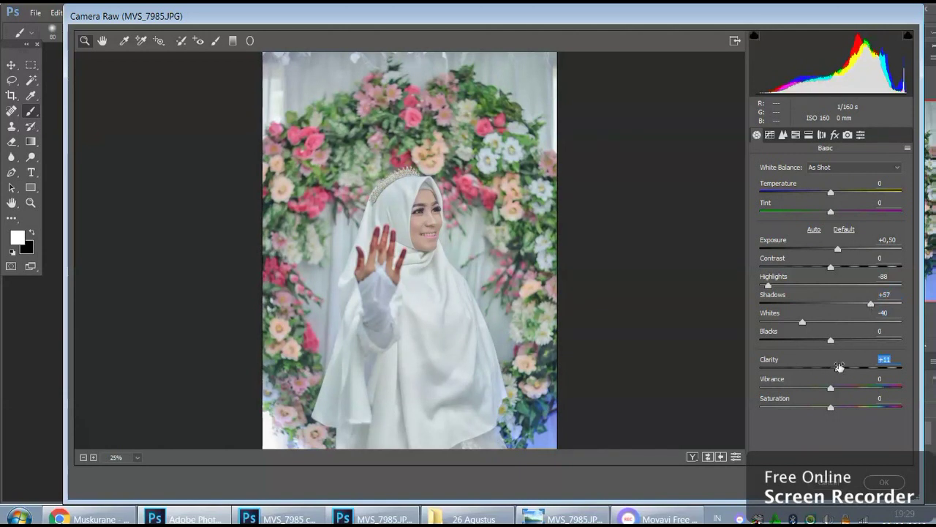
Add Dehaze +15 in Effects and lower Clarity slightly in Basic.
click(835, 135)
click(841, 185)
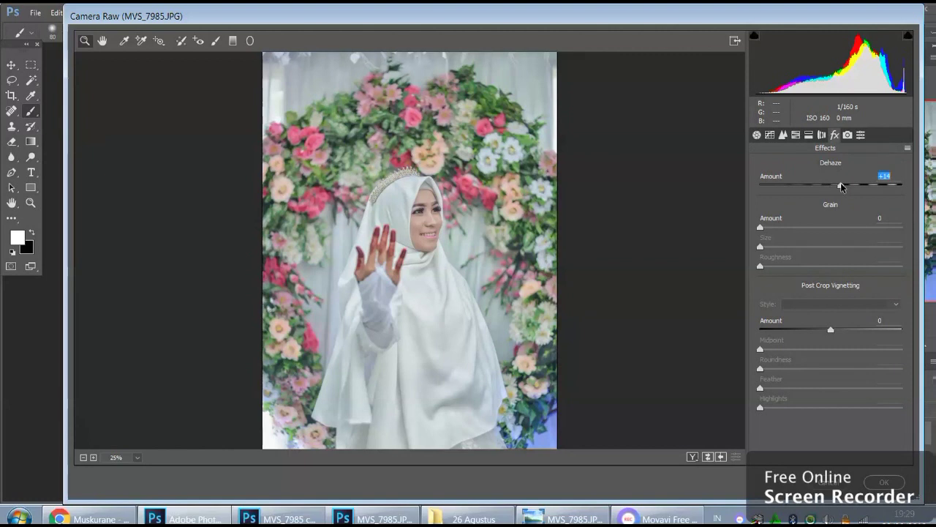
click(758, 136)
click(824, 369)
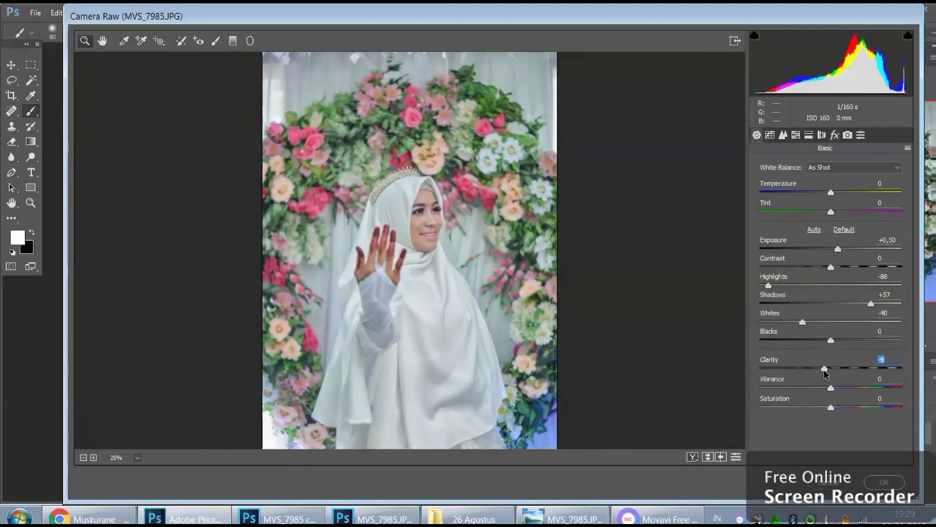
Set the tone curve Shadows to -41 and Darks to -38.
click(769, 135)
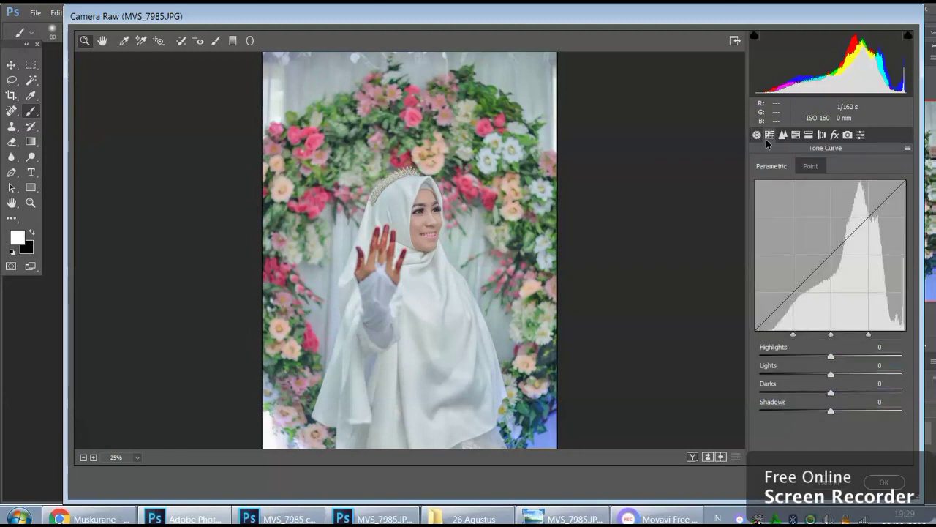
click(801, 410)
click(798, 392)
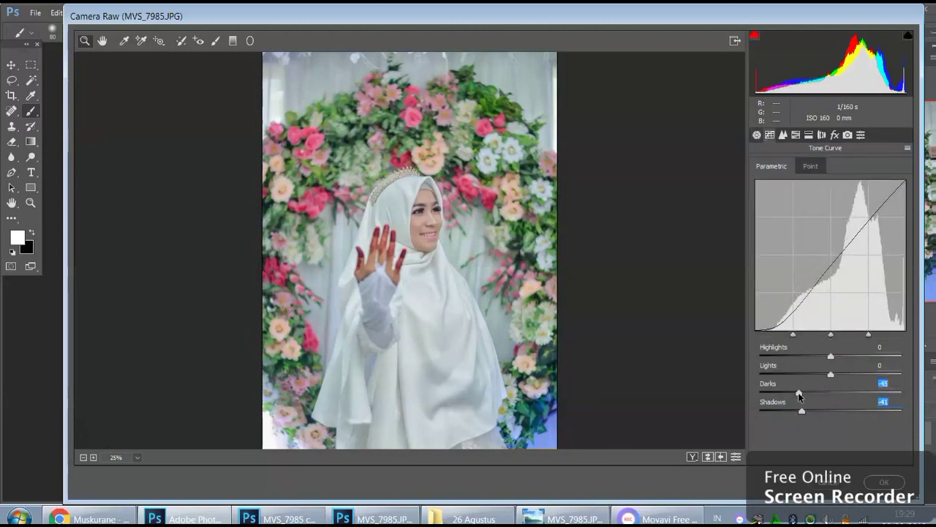
drag(798, 392, 803, 392)
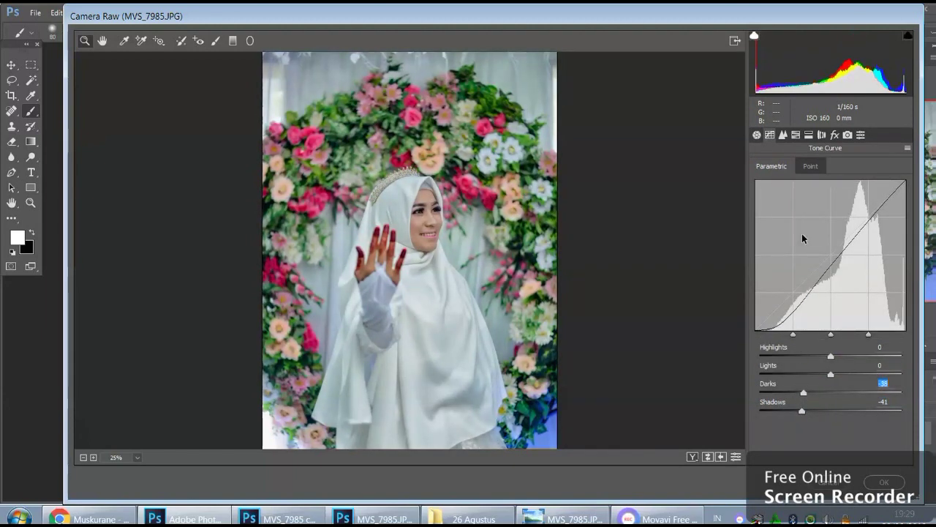
Set Camera Calibration Blue Primary Hue -53 and raise its saturation to +38.
click(849, 135)
click(794, 357)
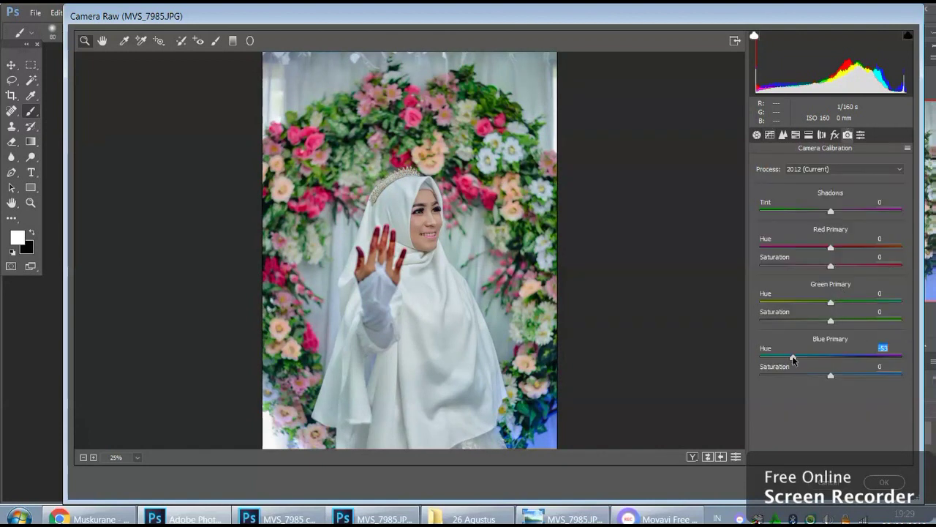
drag(804, 375, 844, 377)
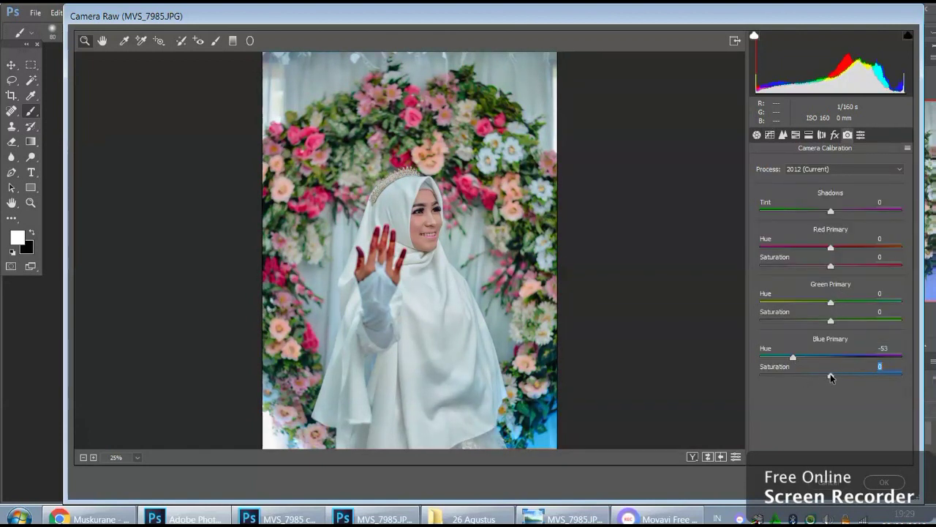
drag(849, 375, 851, 376)
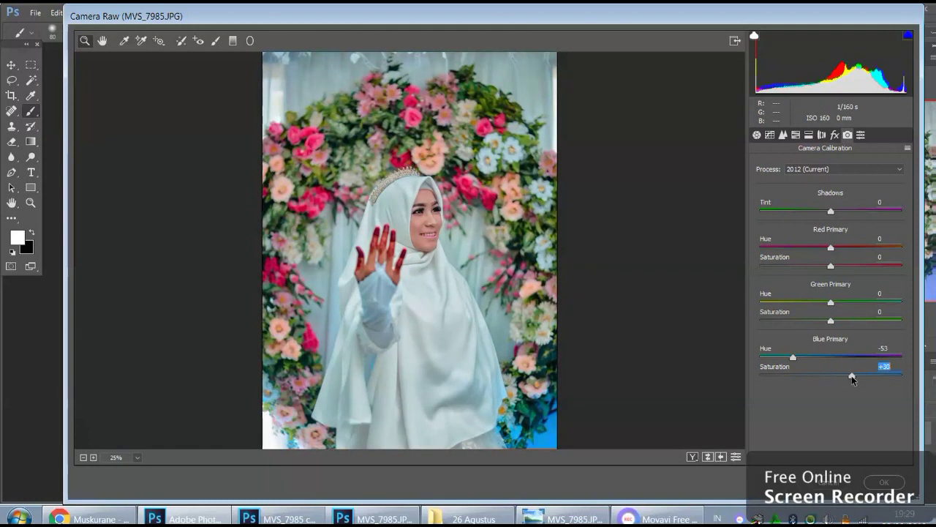
click(796, 134)
Brighten Oranges luminance to +23, shift Reds hue toward orange, and desaturate Oranges.
mouse_move(831, 247)
mouse_down()
mouse_move(847, 248)
mouse_move(839, 228)
mouse_up()
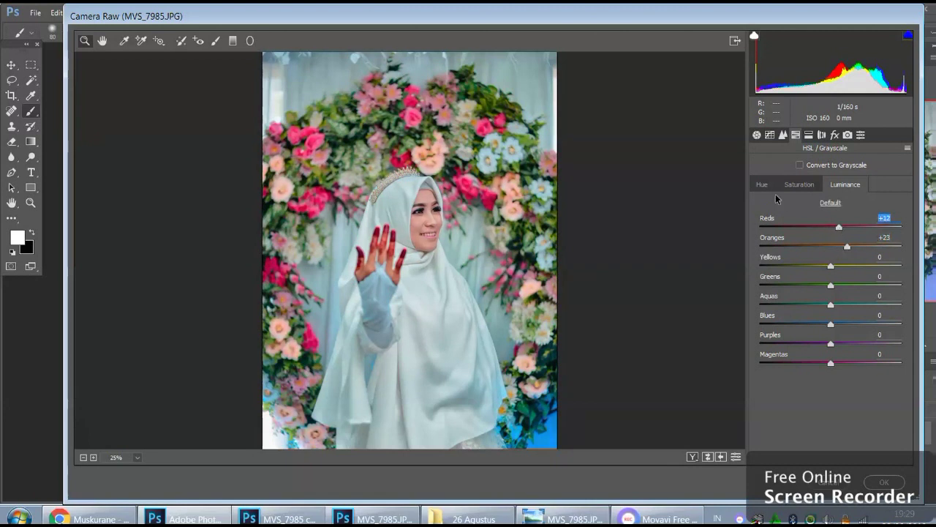
click(762, 185)
click(813, 227)
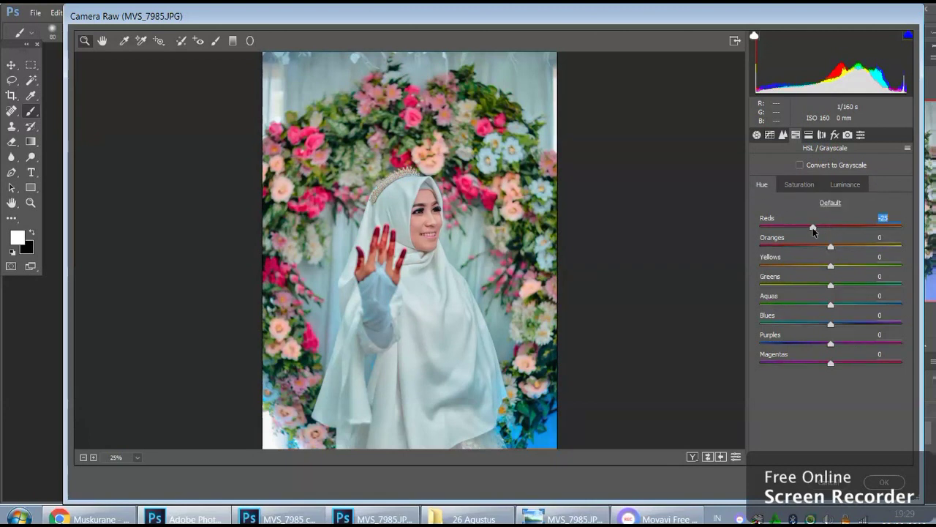
mouse_move(810, 229)
mouse_down()
mouse_move(761, 228)
mouse_move(875, 230)
mouse_up()
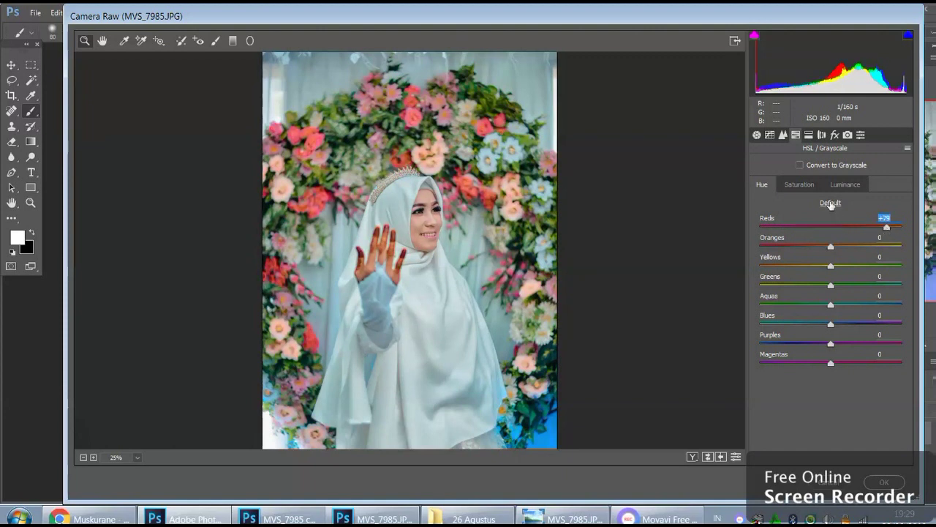
click(801, 186)
drag(820, 247, 809, 248)
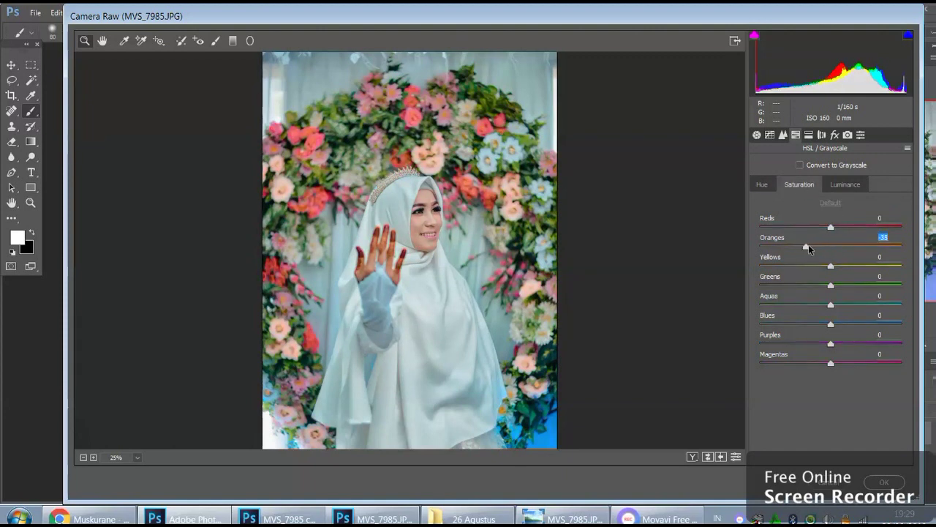
Desaturate the Greens and adjust Greens luminance in HSL.
click(846, 185)
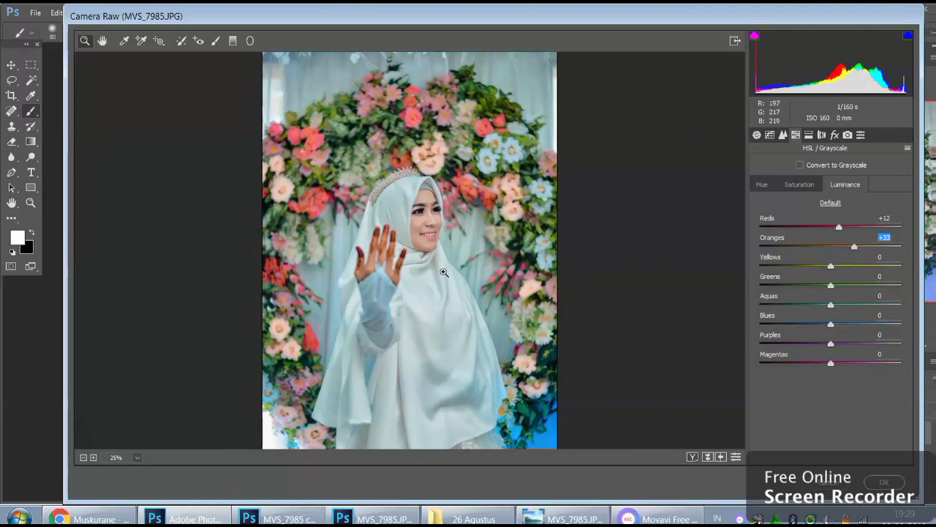
click(805, 182)
drag(831, 285, 780, 287)
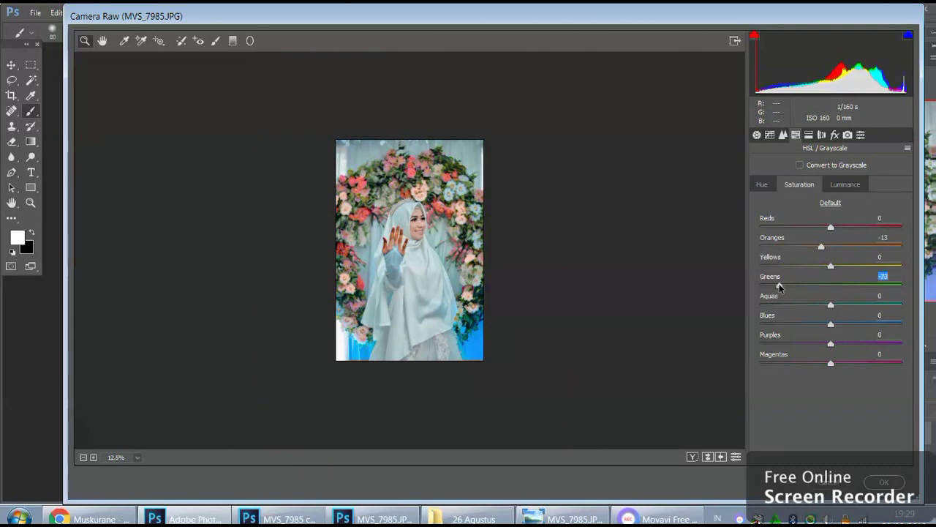
click(763, 185)
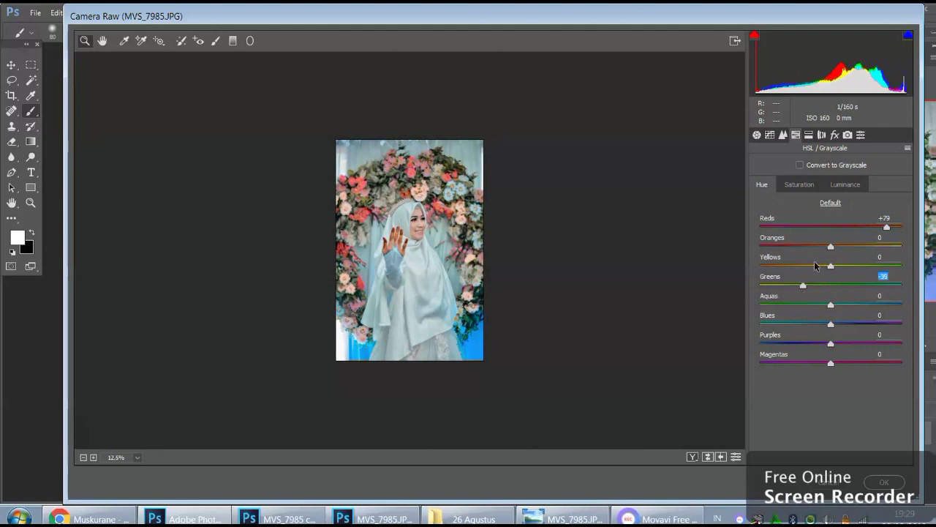
click(845, 184)
mouse_move(830, 286)
mouse_down()
mouse_move(808, 287)
mouse_move(839, 286)
mouse_up()
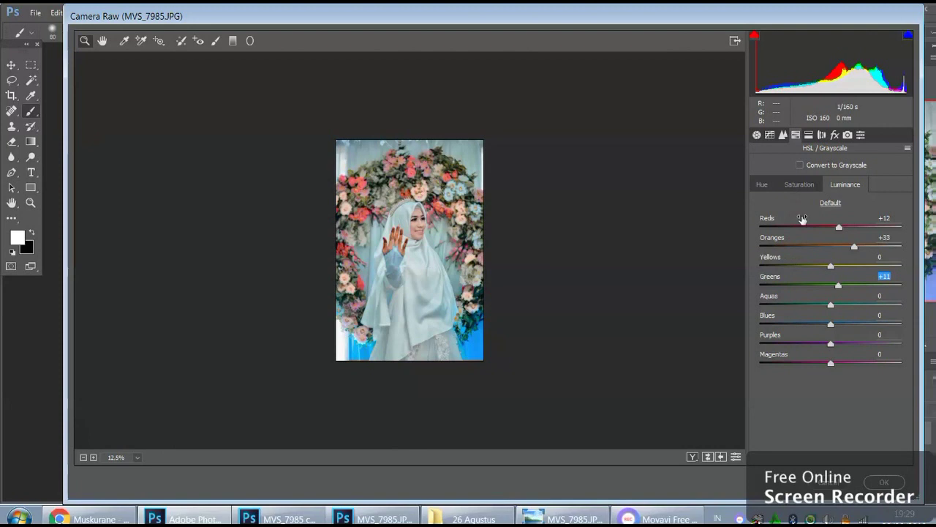
Set Greens hue to +71 and Greens saturation to -70.
click(797, 185)
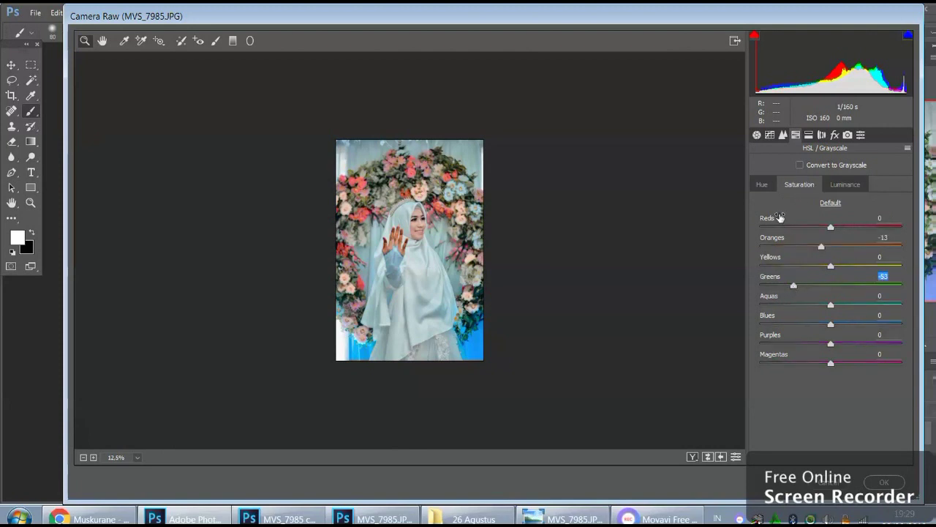
click(761, 184)
drag(840, 285, 880, 286)
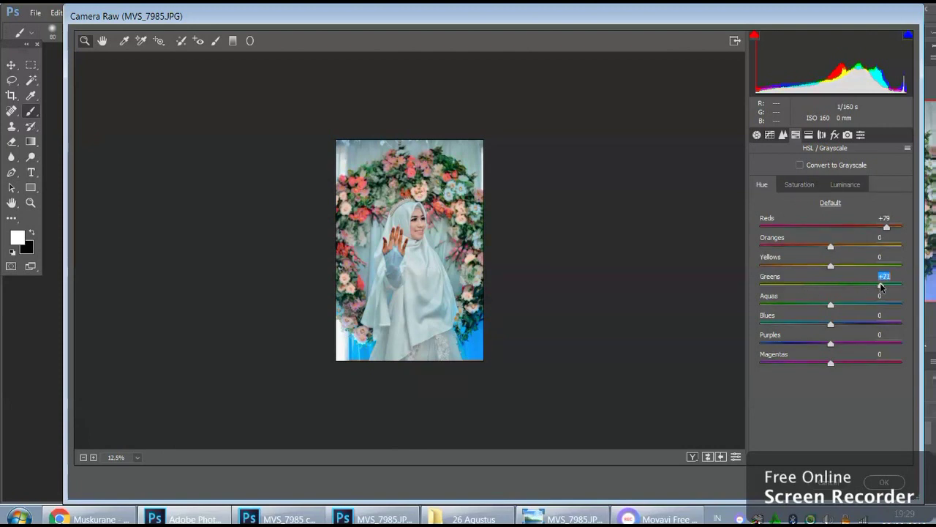
click(799, 185)
drag(780, 284, 780, 283)
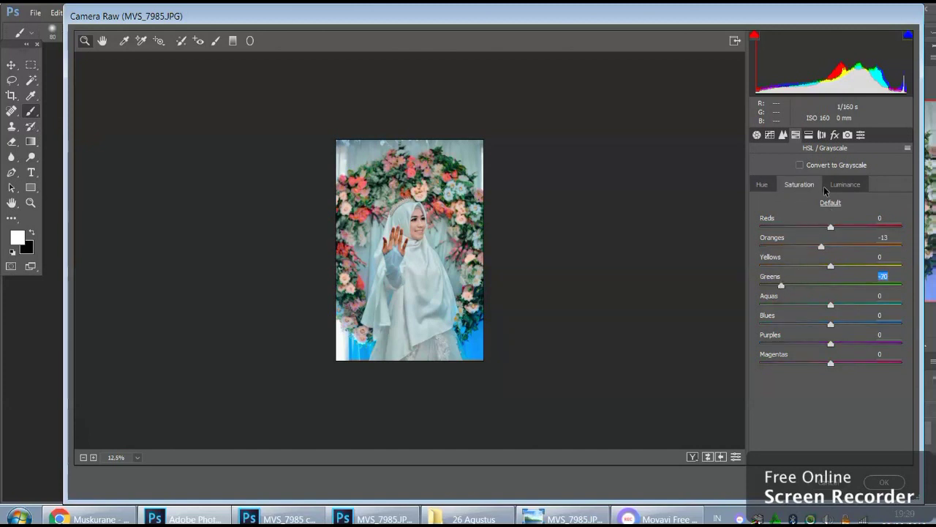
click(661, 256)
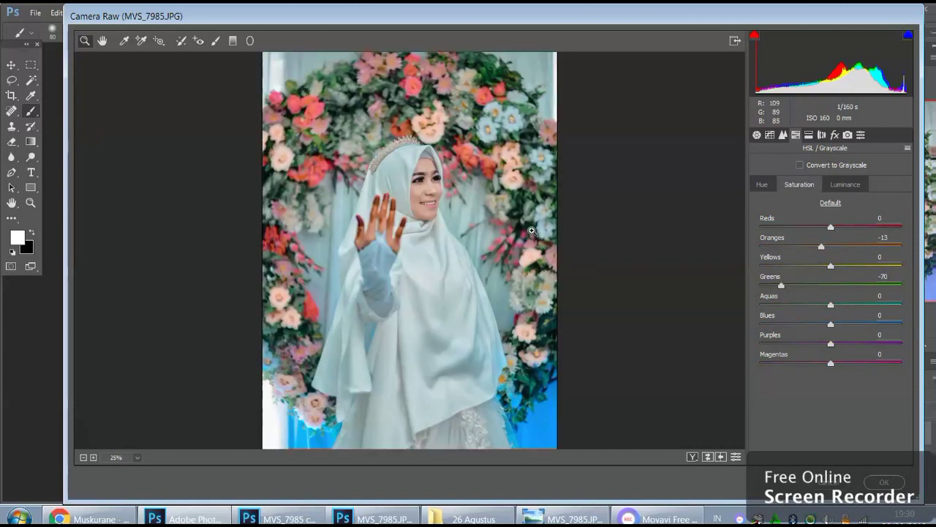
Set Detail sharpening Amount 19, Masking 57, and noise reduction Luminance 26, Color 9.
click(783, 135)
drag(760, 184, 777, 182)
drag(761, 241, 841, 242)
drag(760, 281, 787, 281)
drag(761, 339, 772, 339)
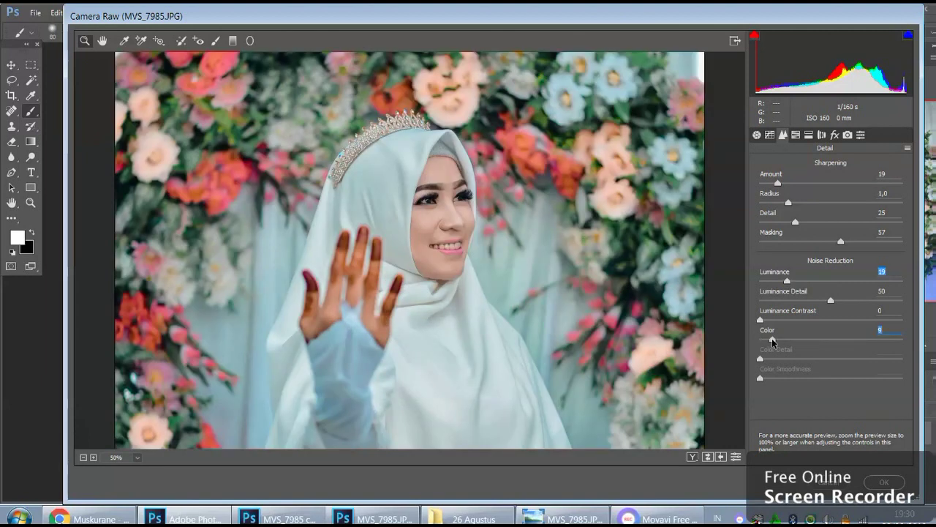
click(428, 222)
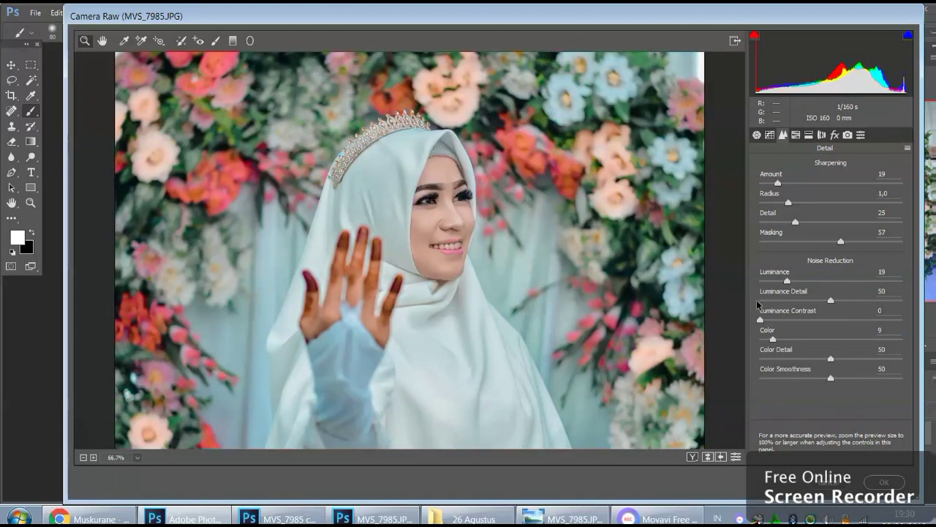
drag(787, 280, 797, 284)
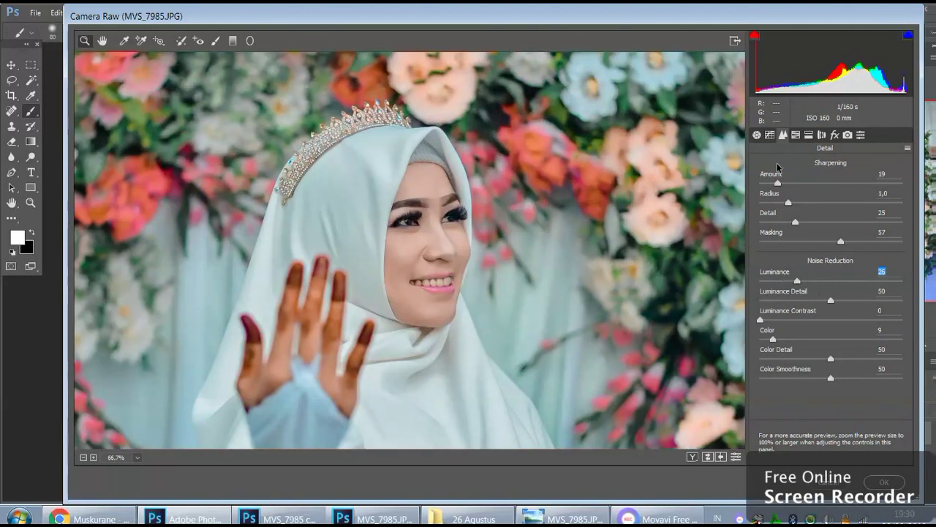
Lower Basic Clarity to -19 for softer skin.
click(757, 136)
drag(824, 368, 817, 368)
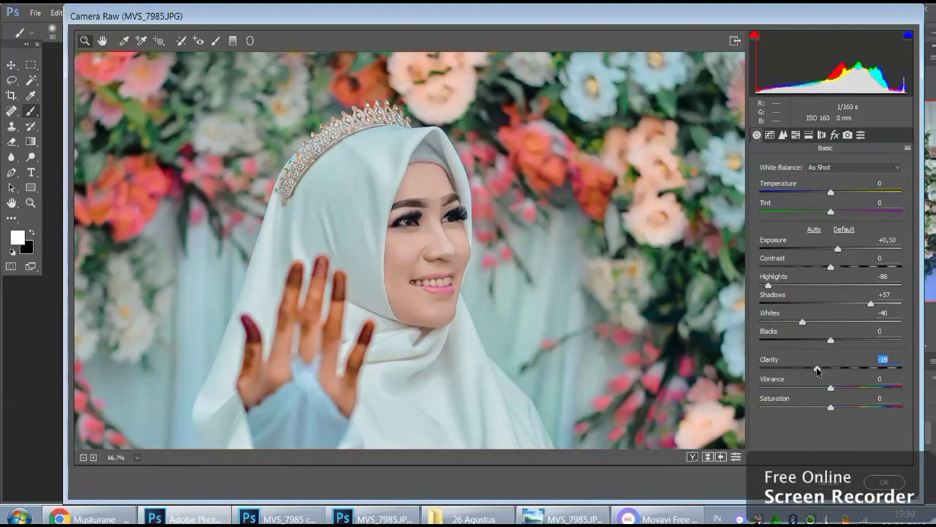
click(795, 135)
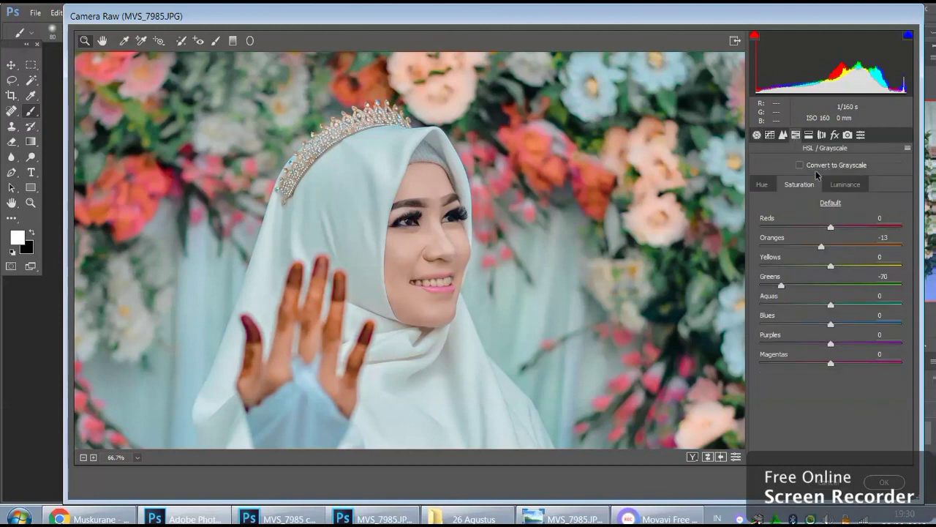
click(830, 185)
Raise Oranges luminance to +47, desaturate Yellows and brighten Yellows luminance.
mouse_move(830, 246)
mouse_down()
mouse_move(864, 246)
mouse_move(836, 229)
mouse_up()
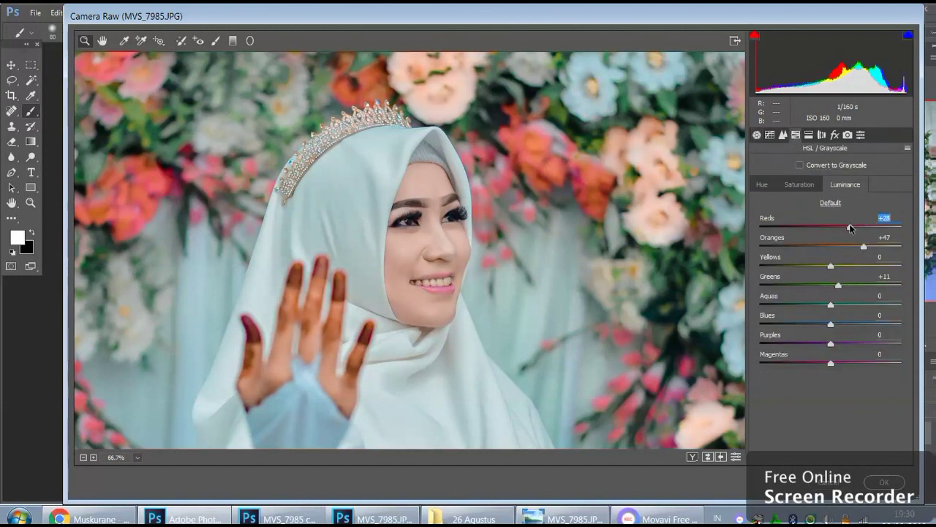
click(798, 185)
drag(819, 266, 805, 266)
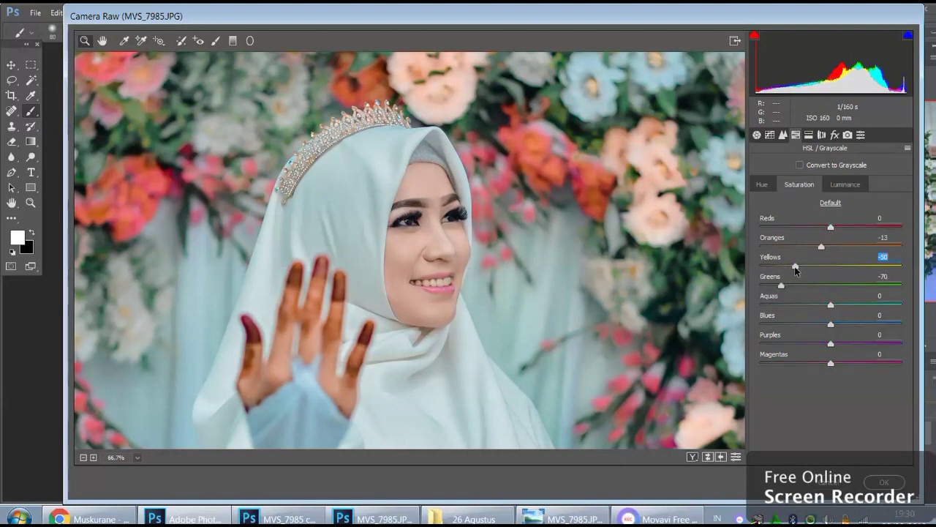
click(845, 184)
drag(841, 266, 851, 267)
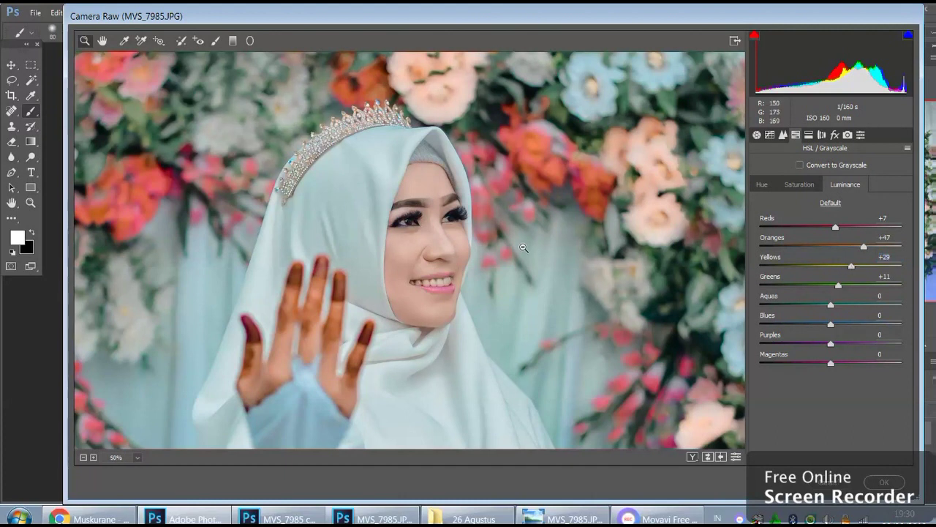
key(ctrl+0)
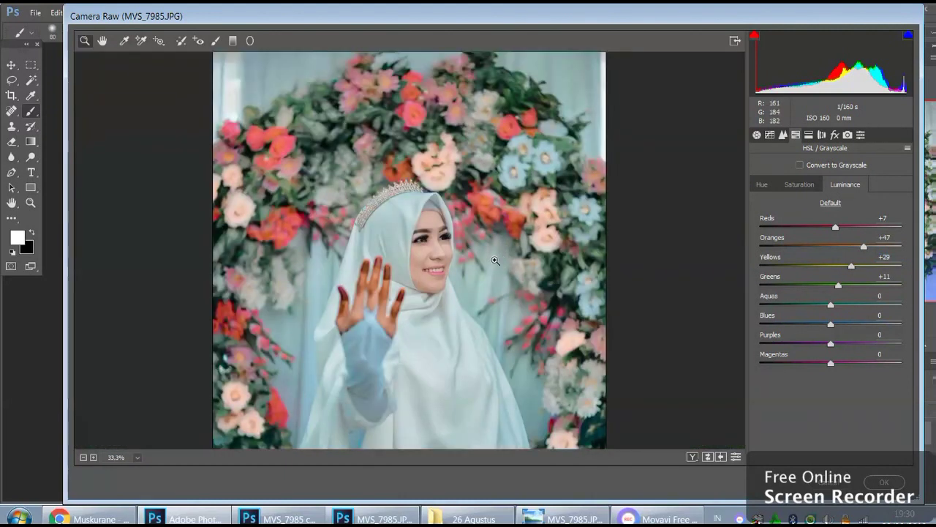
Reduce Yellows saturation to -62 and set Yellows luminance to +30.
click(800, 185)
mouse_move(796, 266)
mouse_down()
mouse_move(777, 266)
mouse_move(787, 267)
mouse_up()
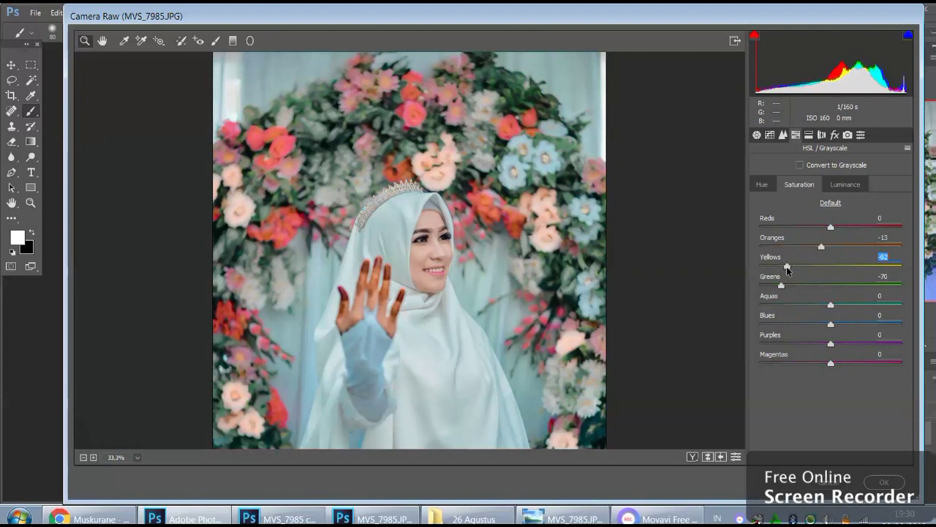
click(845, 185)
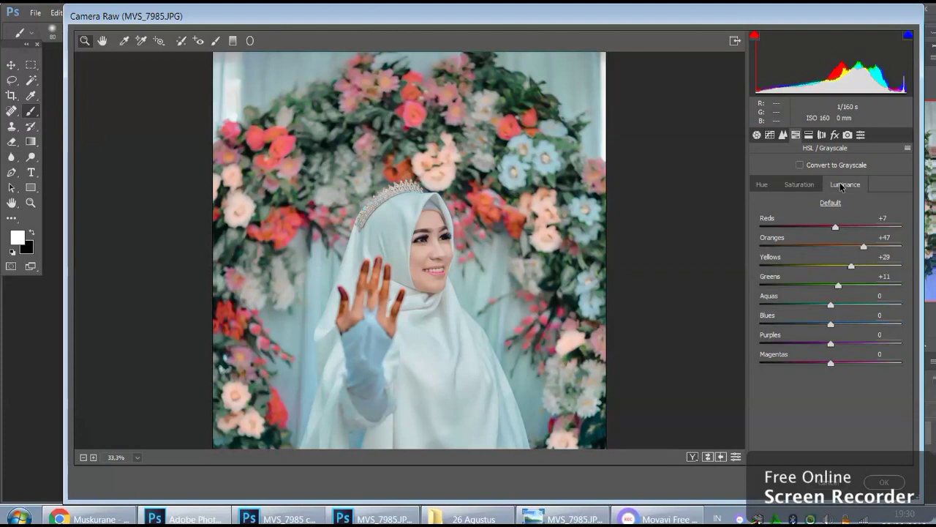
drag(855, 265, 852, 266)
click(864, 246)
Set Oranges hue to +1 and Oranges saturation to -26.
click(799, 184)
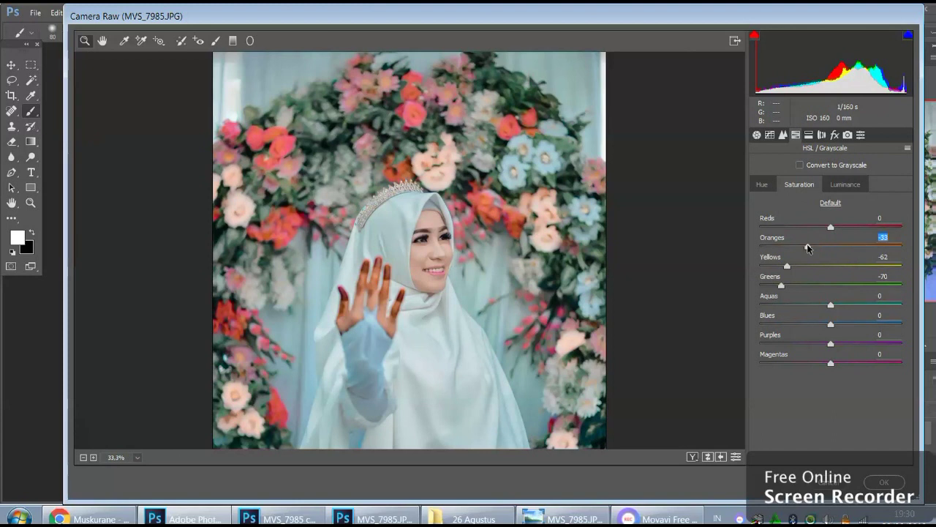
click(762, 184)
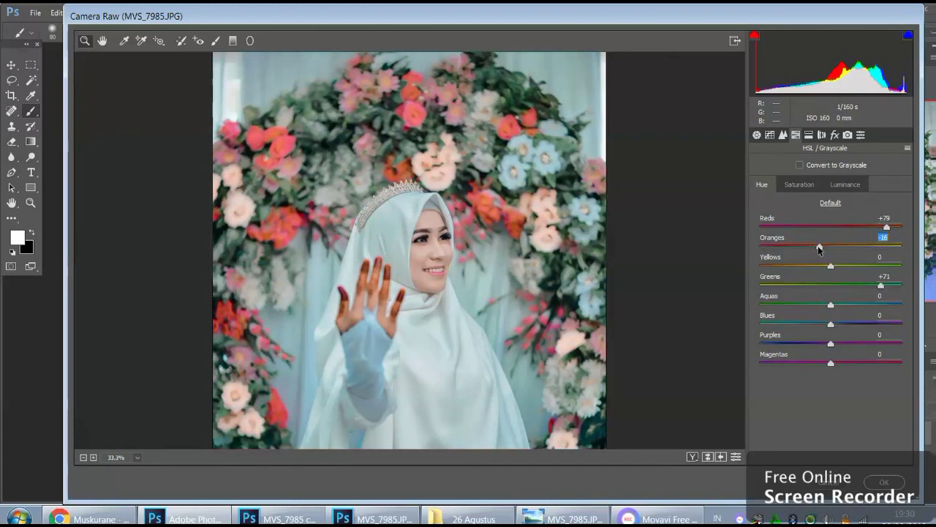
mouse_move(817, 246)
mouse_down()
mouse_move(831, 251)
mouse_move(812, 246)
mouse_up()
click(799, 184)
key(ctrl+minus)
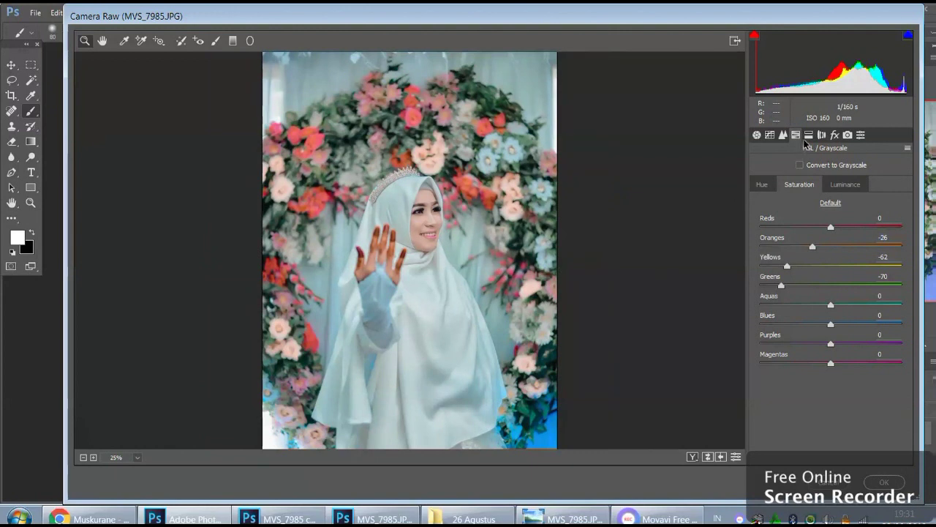
Tint the highlights in Split Toning with Hue 248 at Saturation 8.
click(808, 135)
drag(761, 201, 859, 190)
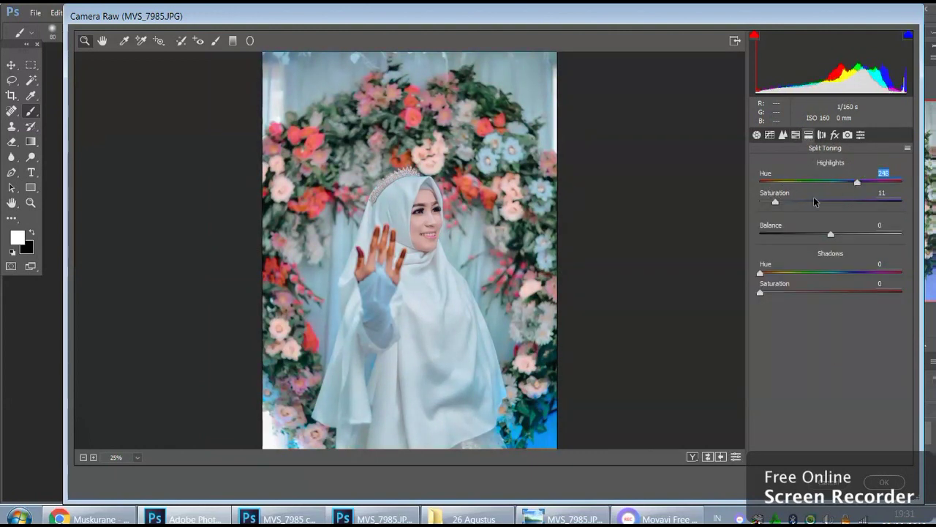
drag(775, 202, 772, 202)
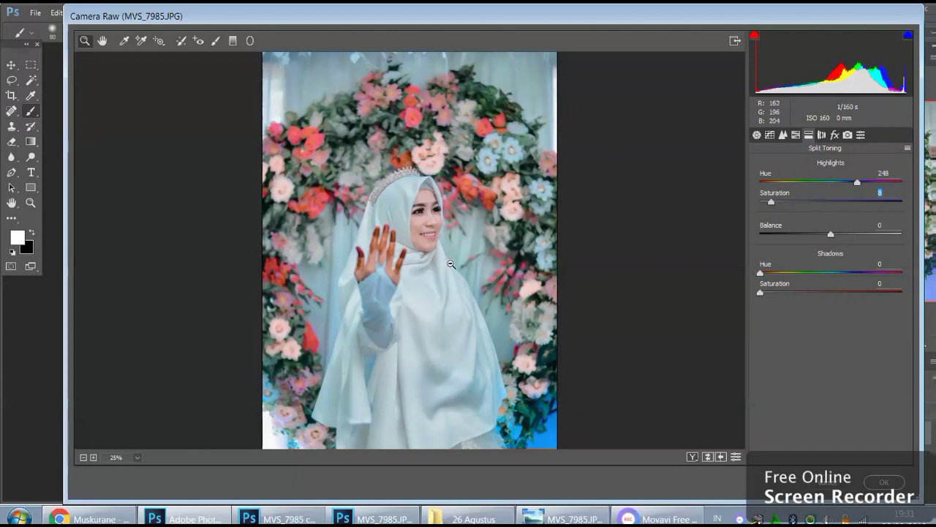
alt+click(451, 264)
click(424, 244)
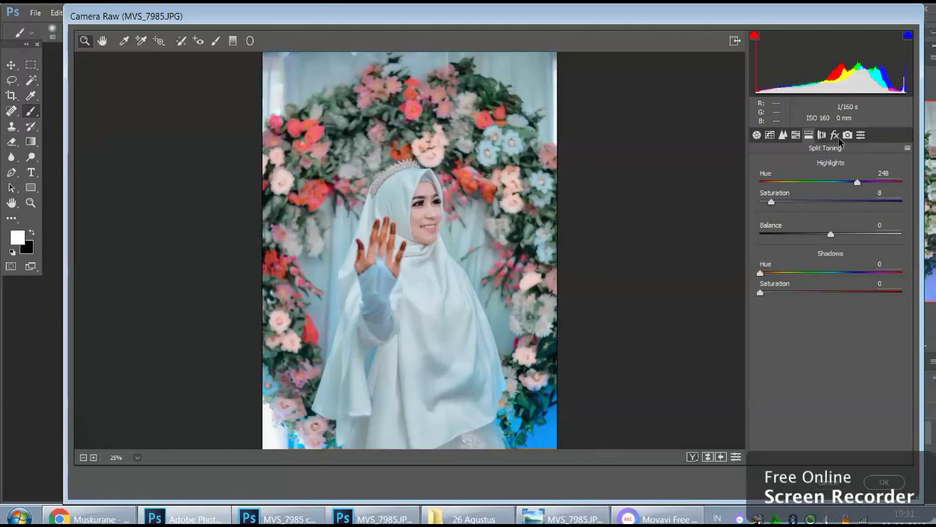
Set Blacks -18, Shadows +18, Highlights -89, Whites -51 and Contrast +3.
click(757, 135)
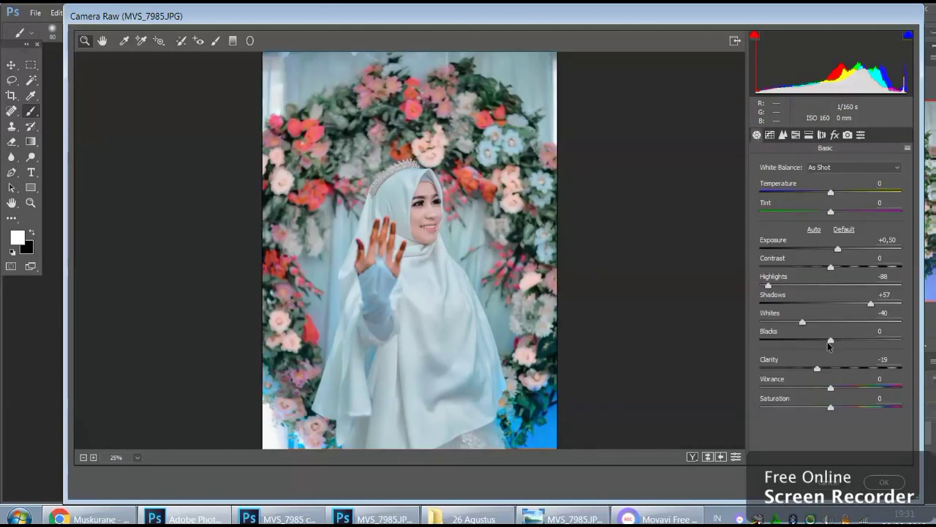
drag(831, 340, 818, 340)
drag(870, 303, 842, 305)
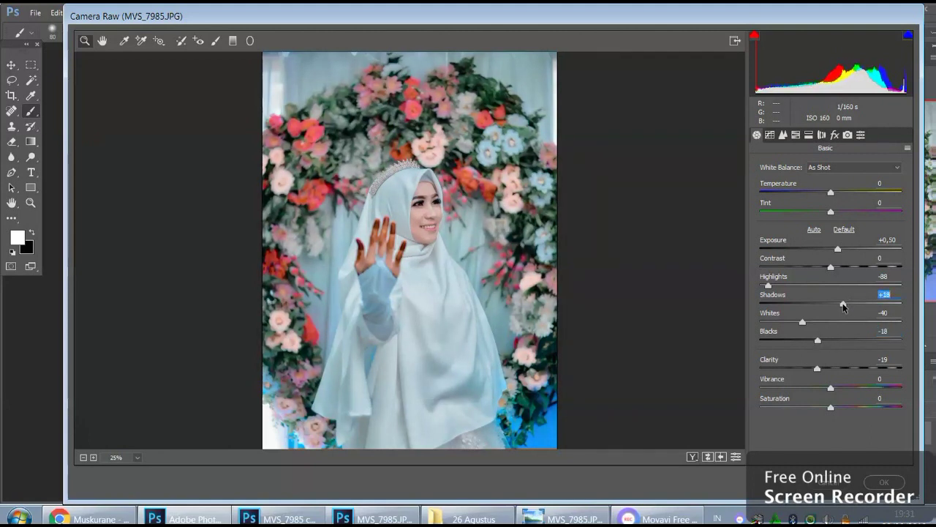
drag(770, 286, 768, 286)
drag(790, 322, 796, 322)
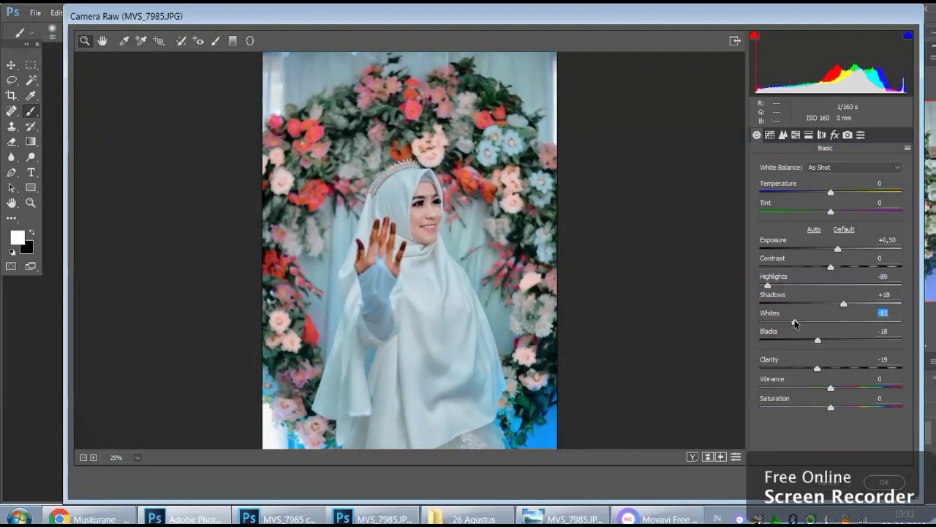
drag(837, 267, 831, 266)
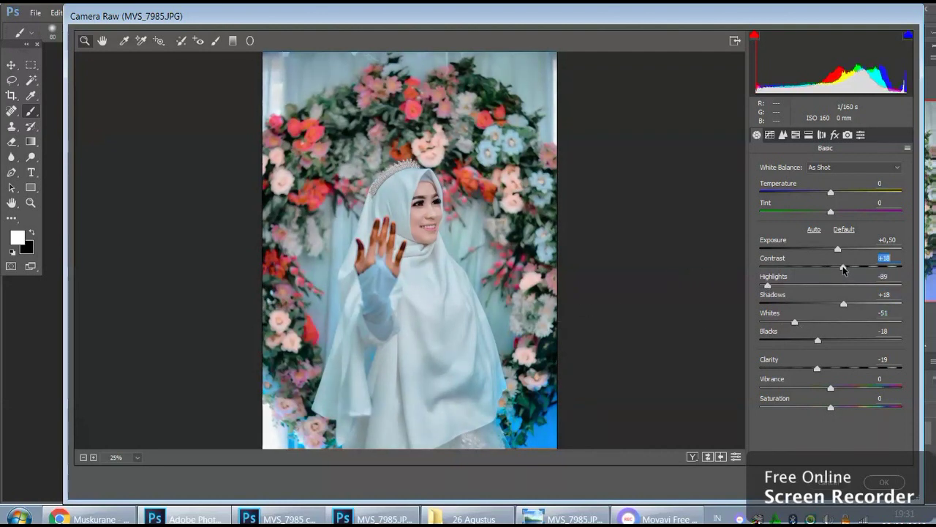
click(399, 213)
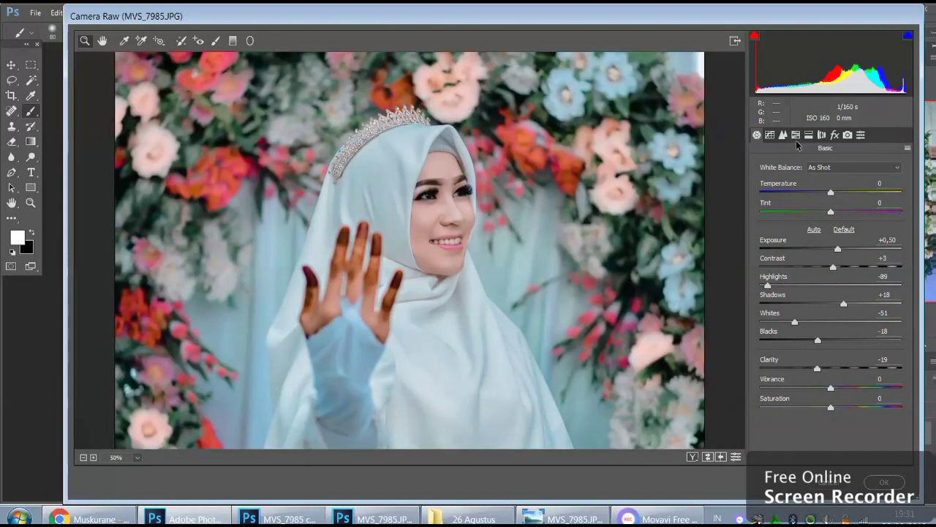
Adjust Reds luminance and shift the Blues hue to -22 in HSL.
click(795, 136)
click(845, 185)
drag(831, 225, 862, 247)
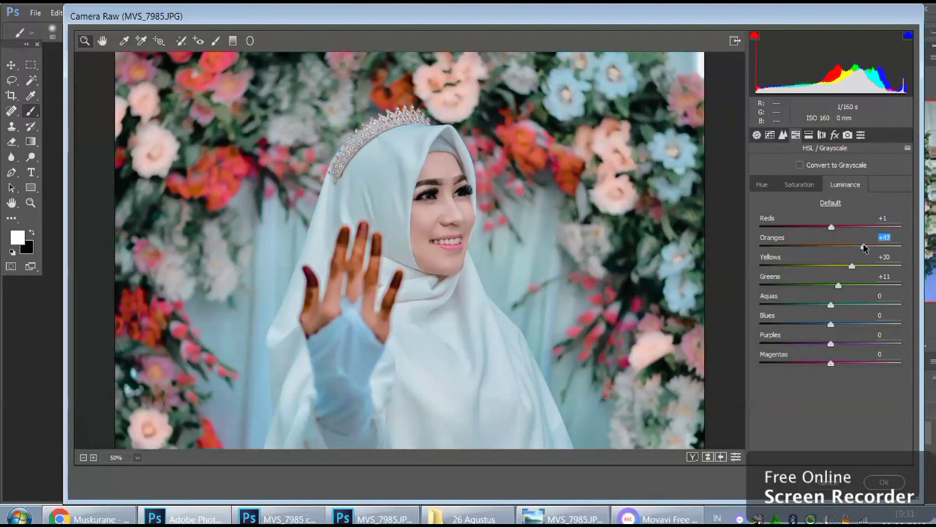
alt+click(409, 275)
alt+click(409, 276)
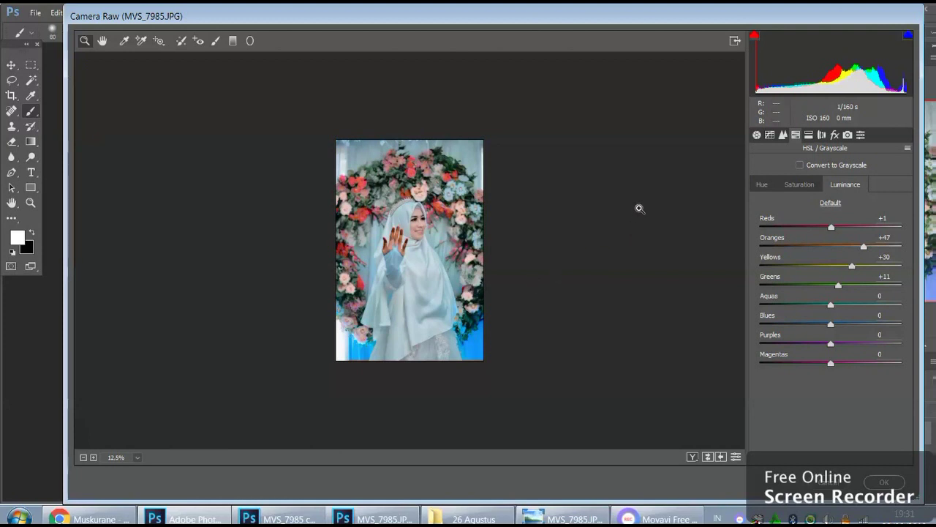
click(762, 184)
mouse_move(819, 323)
mouse_down()
mouse_move(769, 324)
mouse_move(815, 315)
mouse_up()
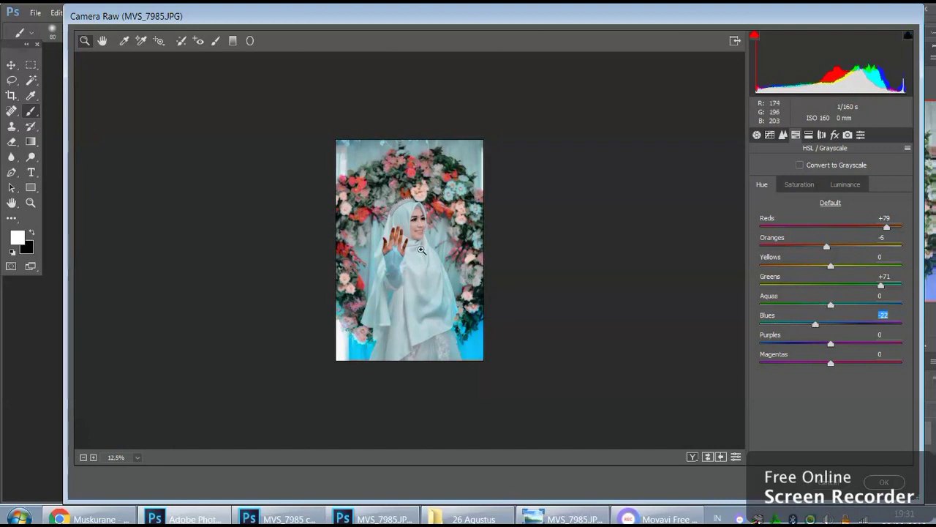
click(647, 213)
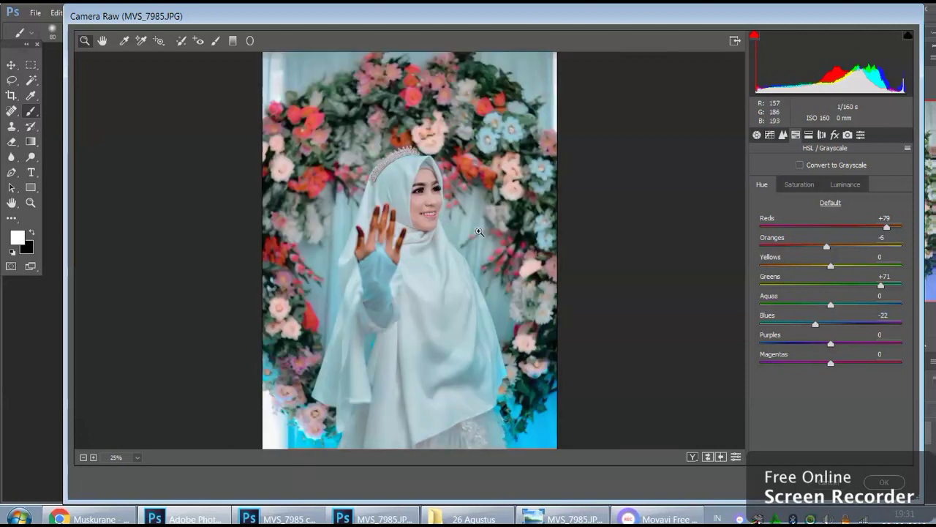
Set the split-toning highlight saturation to 7.
click(808, 136)
click(778, 202)
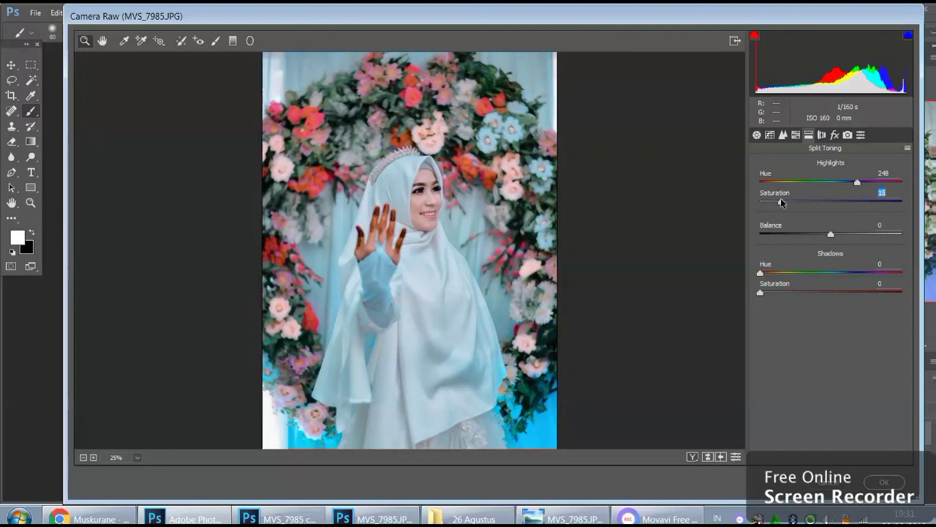
drag(778, 199, 769, 199)
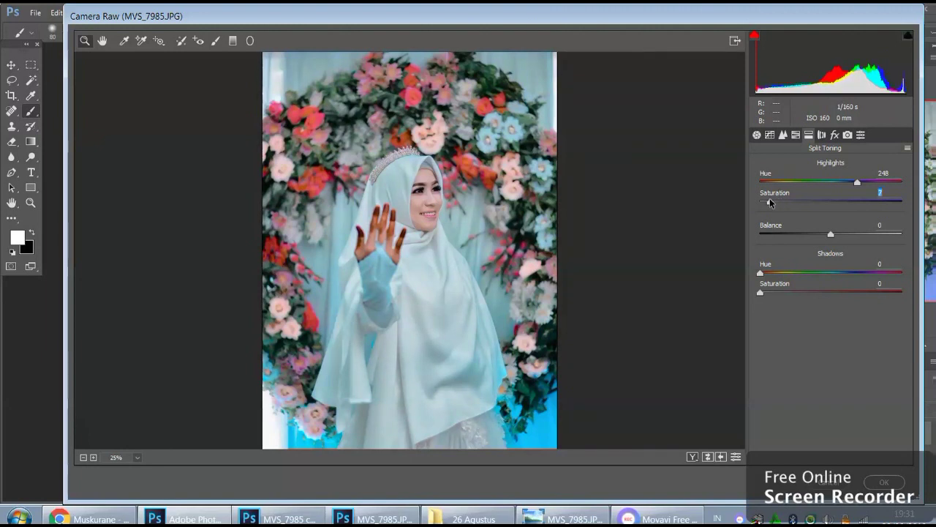
key(ctrl+minus)
Set calibration Blue Primary to hue -45, saturation +54 and Red Primary to hue +29, saturation +33.
click(847, 135)
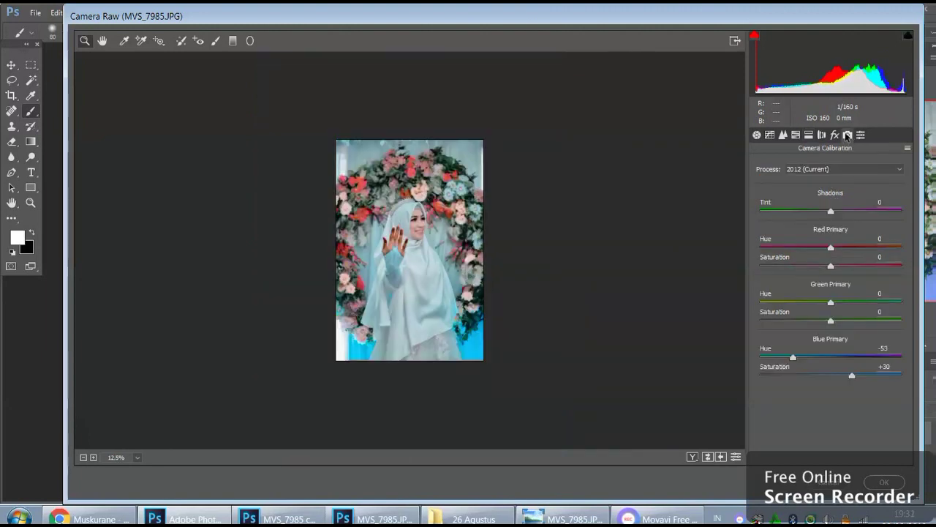
drag(793, 356, 779, 358)
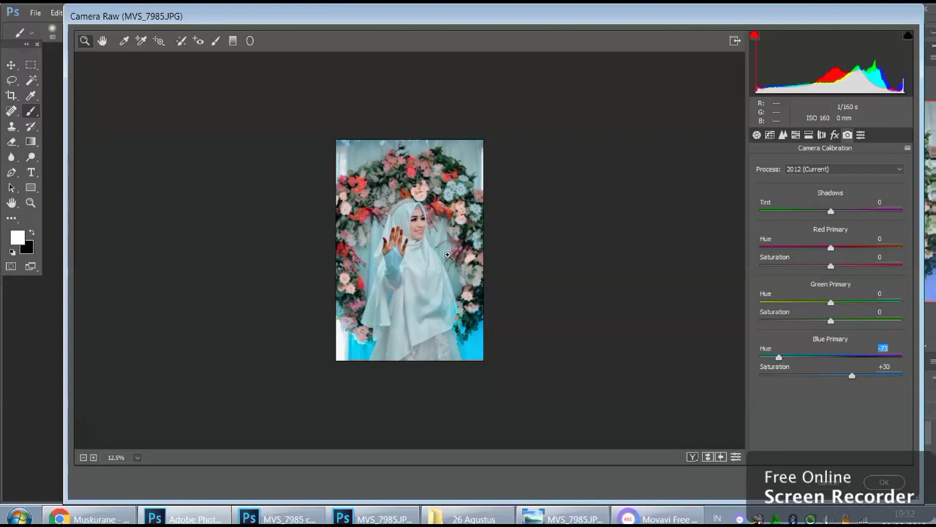
click(414, 216)
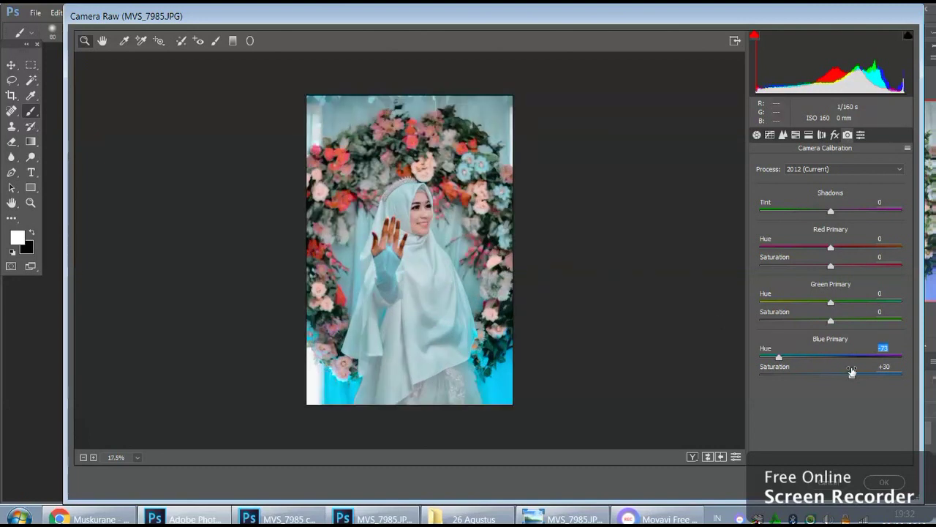
drag(827, 354, 798, 352)
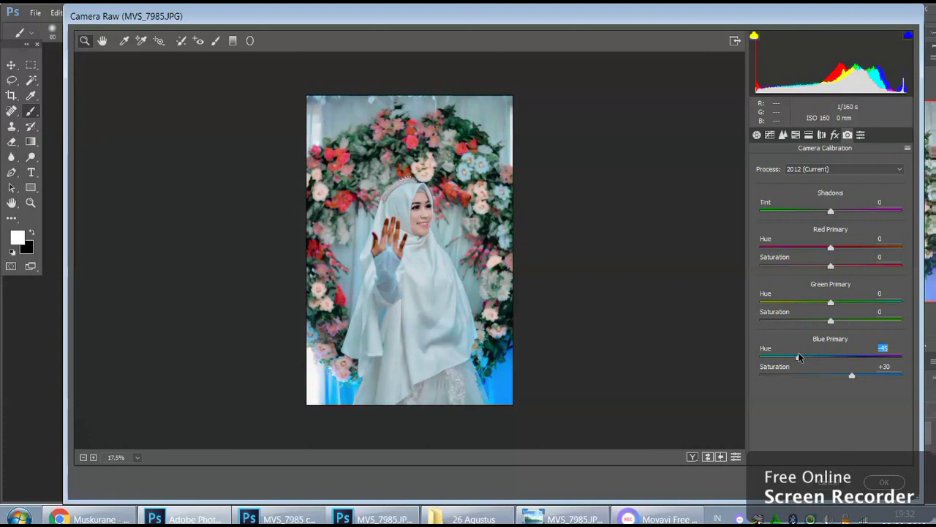
click(835, 375)
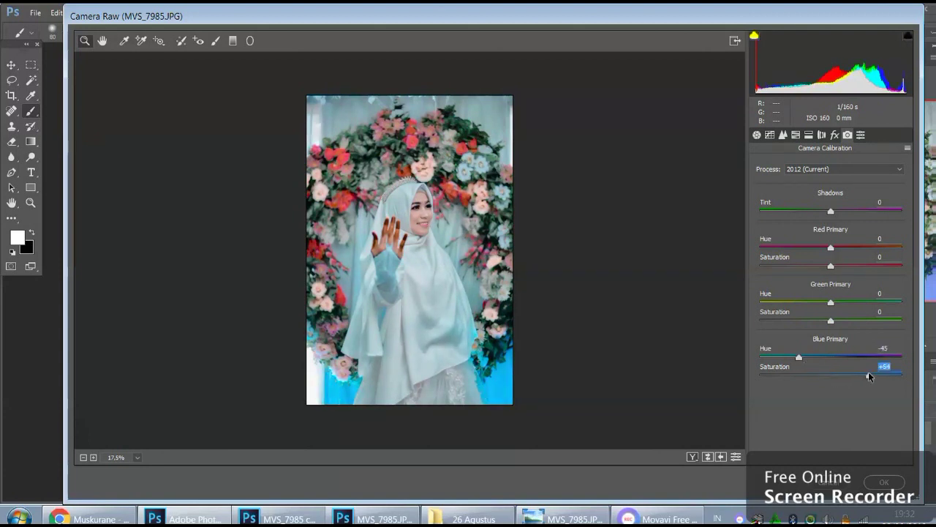
click(856, 248)
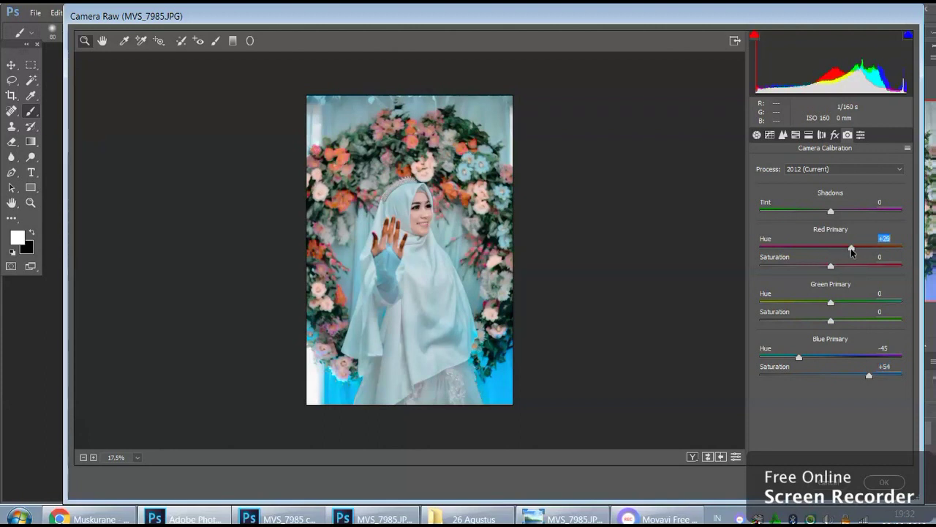
mouse_move(831, 265)
mouse_down()
mouse_move(808, 265)
mouse_move(862, 266)
mouse_up()
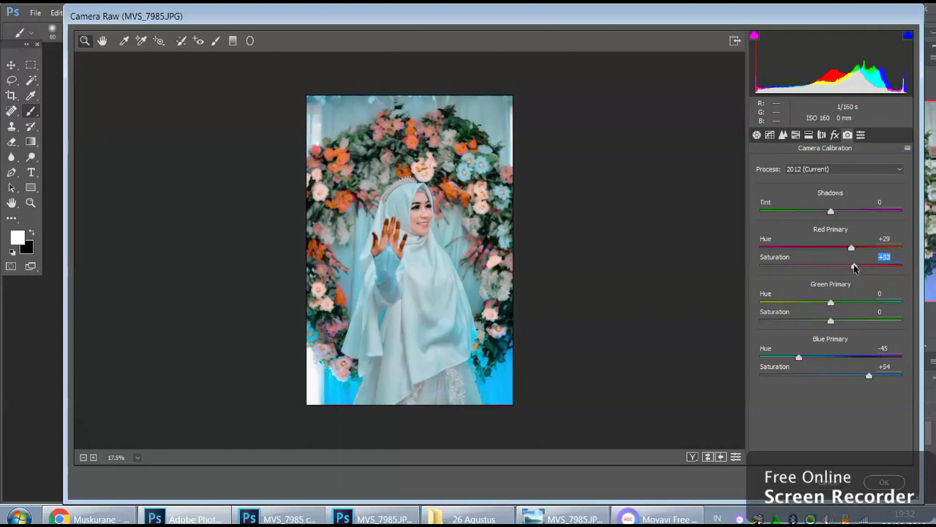
click(796, 135)
Shift the Reds hue to +85 and start a slight negative post-crop vignette.
drag(858, 228, 890, 229)
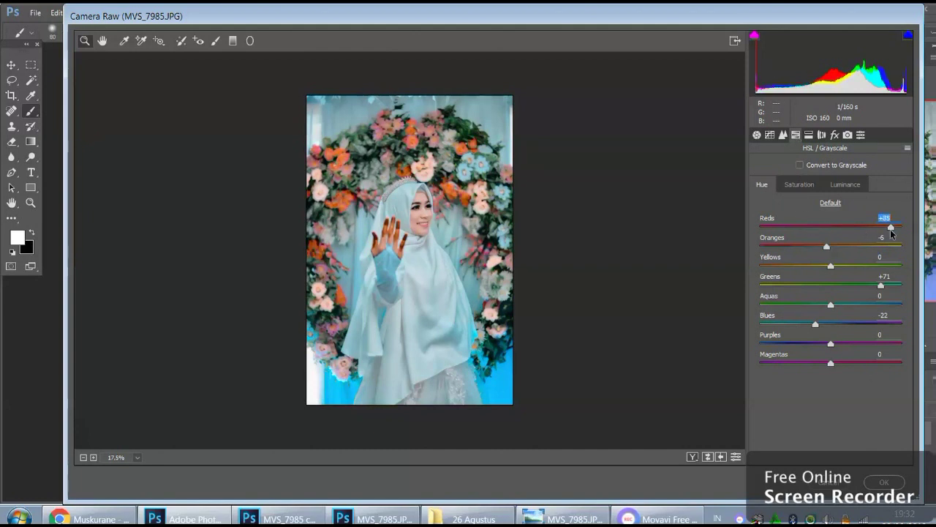
alt+click(450, 249)
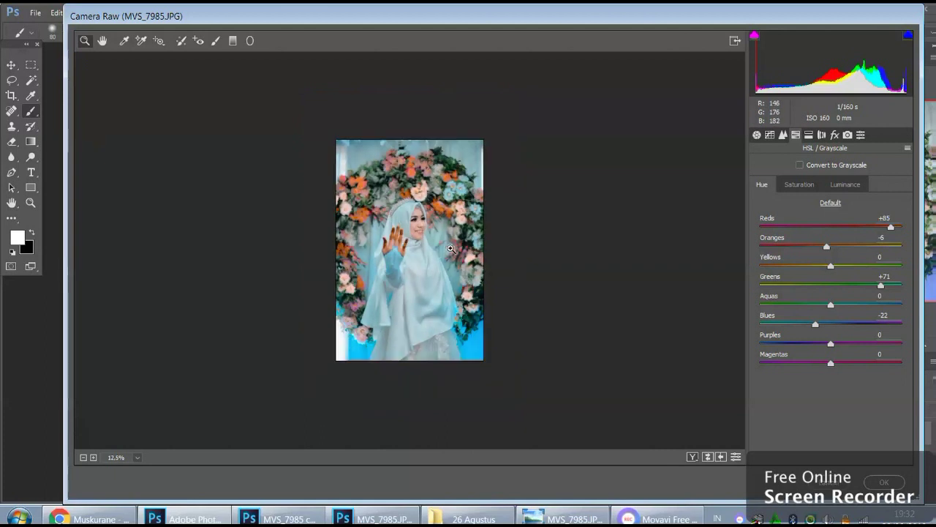
click(433, 254)
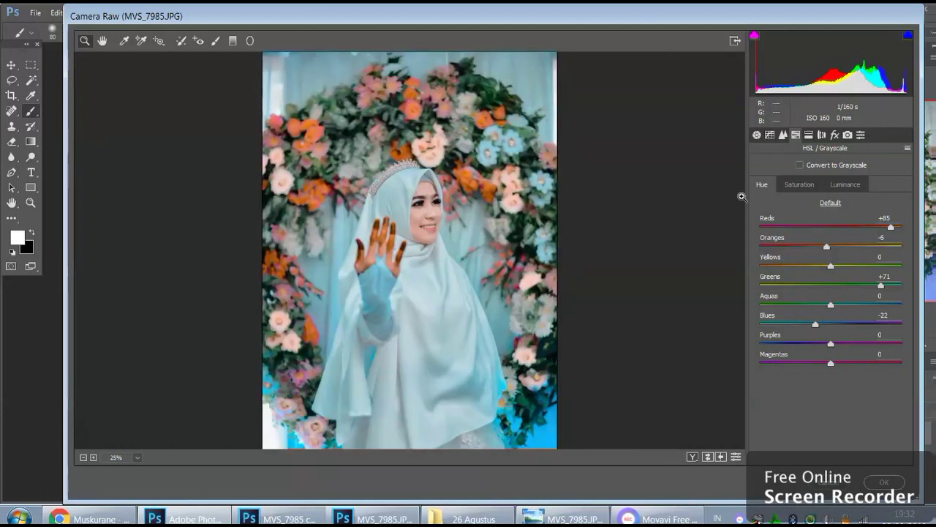
alt+click(700, 242)
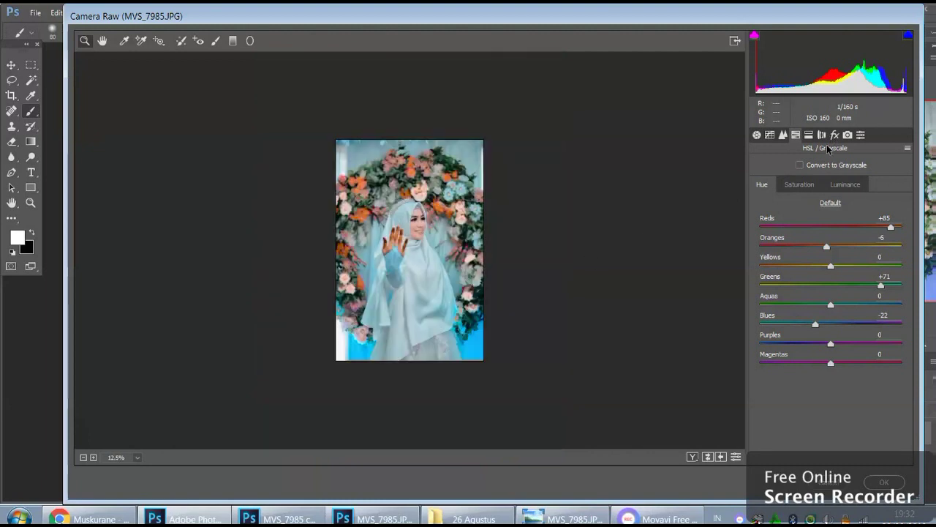
click(835, 134)
mouse_move(830, 331)
mouse_down()
mouse_move(805, 331)
mouse_move(815, 330)
mouse_move(822, 351)
mouse_up()
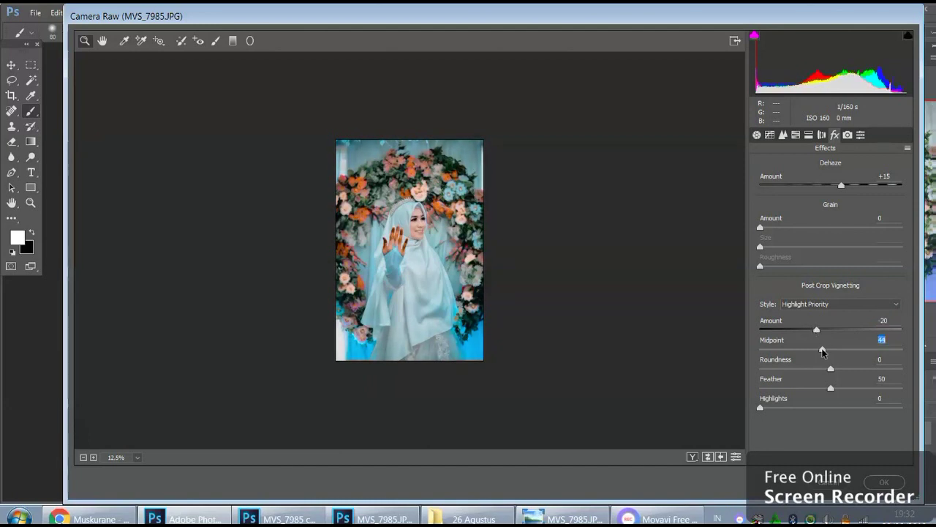
Lower noise reduction Color Detail to 10 and adjust sharpening masking in the Detail panel.
click(474, 248)
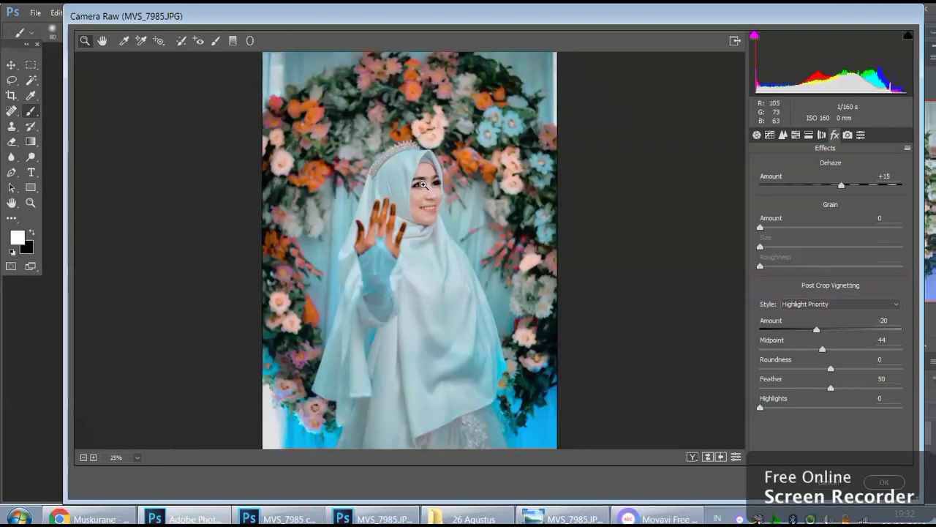
click(782, 134)
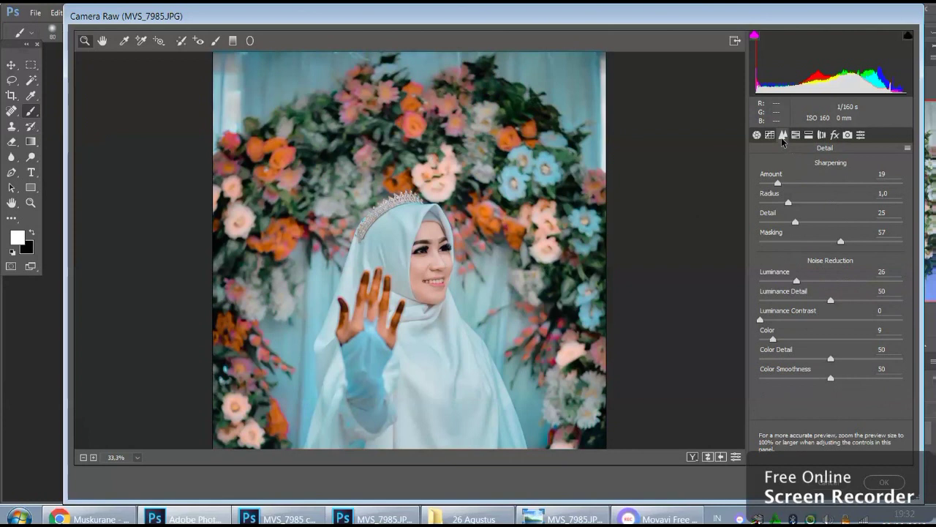
click(478, 287)
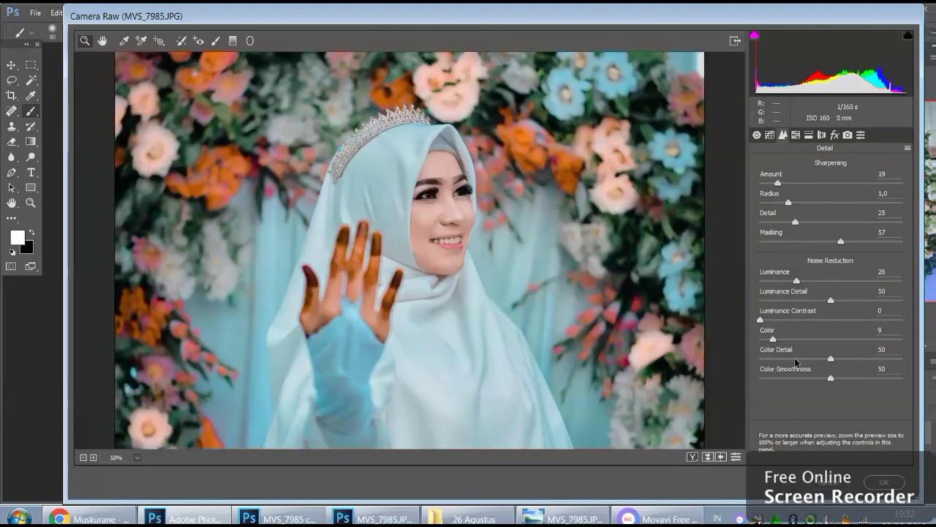
click(774, 358)
click(820, 242)
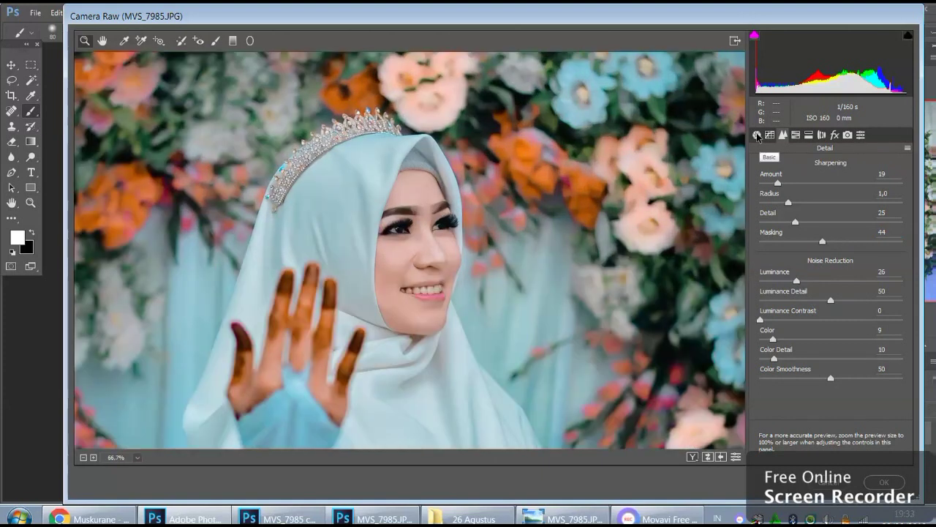
click(638, 289)
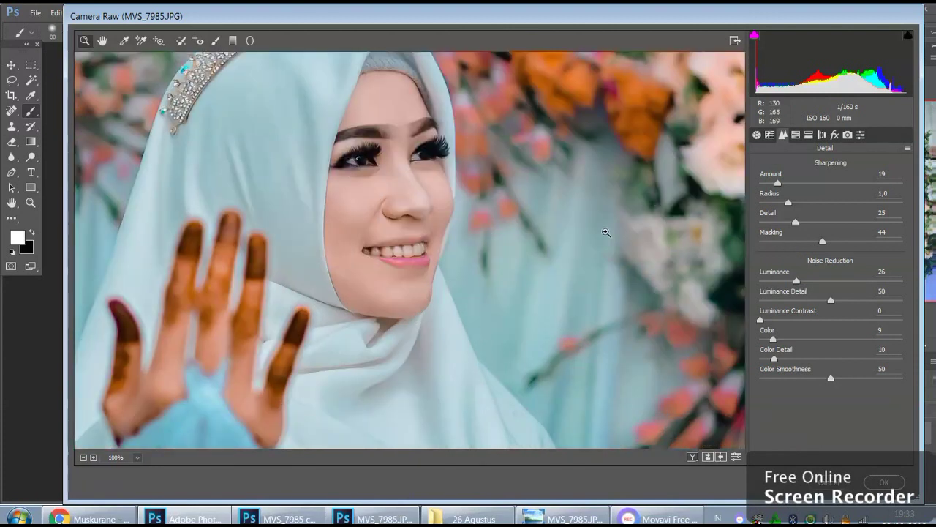
scroll(606, 232, up, 2)
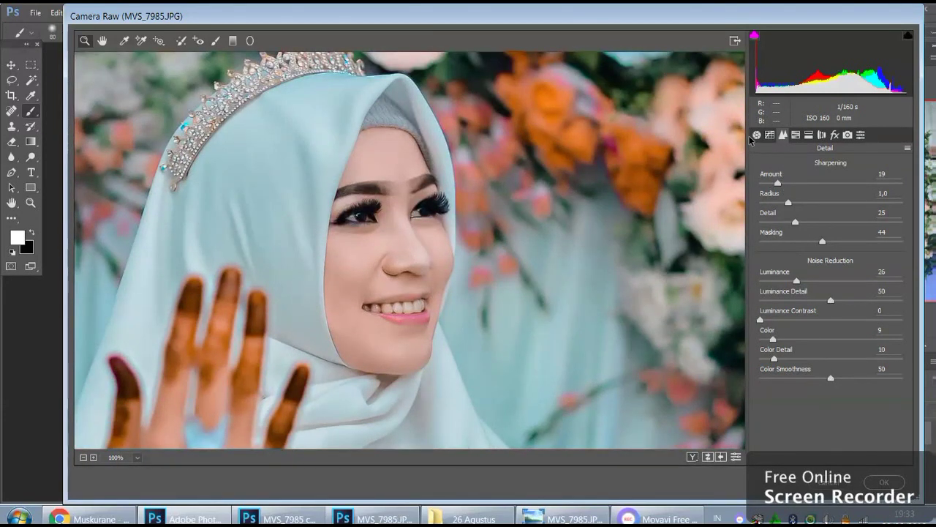
Lower Clarity to -24 and set sharpening Amount 9, Radius 0,7, Detail 9, Masking 11.
click(757, 134)
click(807, 366)
mouse_move(808, 368)
mouse_down()
mouse_move(799, 371)
mouse_move(814, 371)
mouse_up()
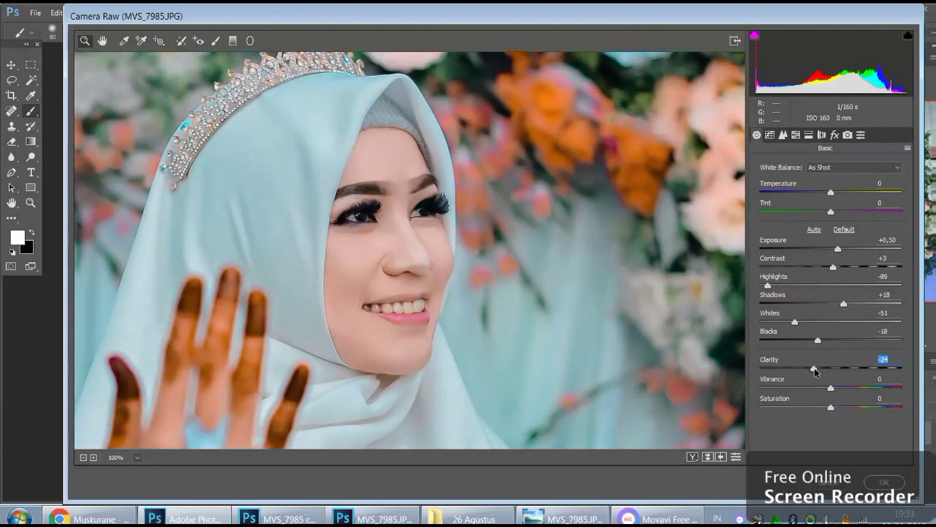
click(782, 135)
click(768, 183)
click(771, 202)
click(773, 222)
click(775, 241)
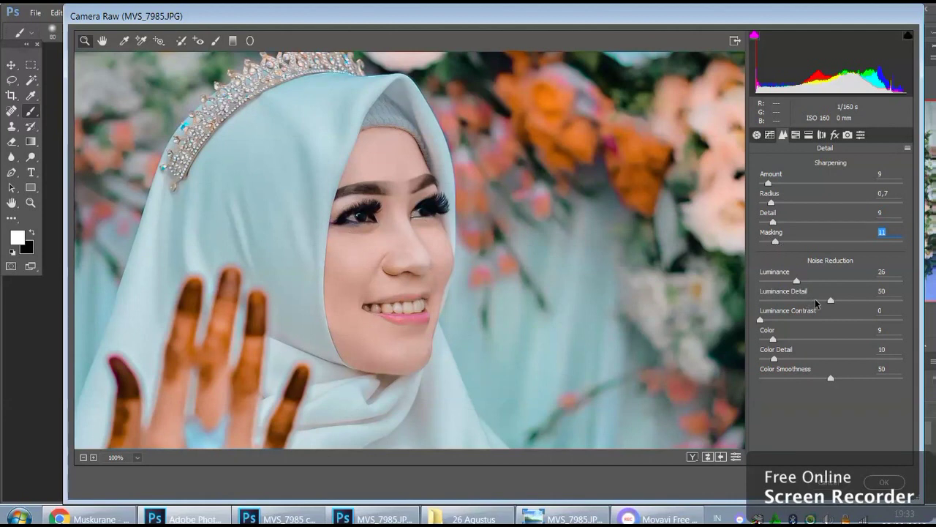
alt+click(478, 300)
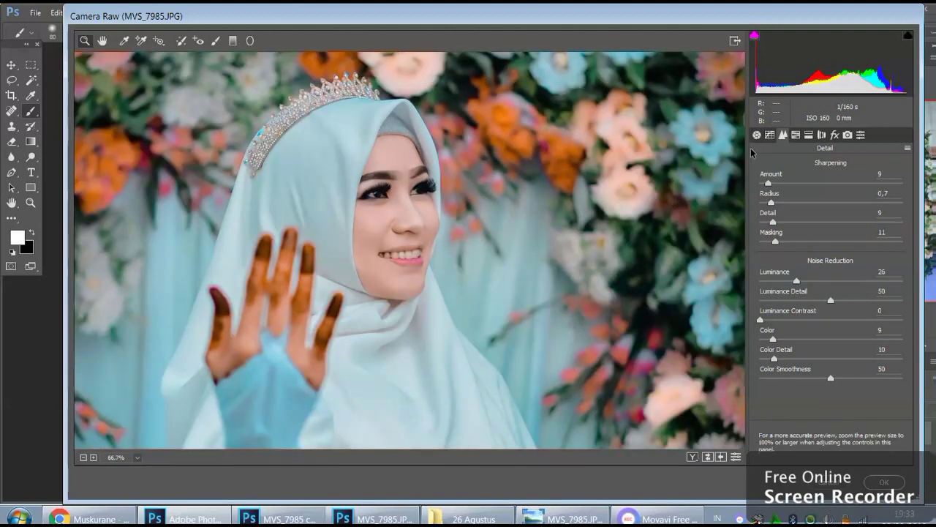
Set the parametric tone curve to Highlights -11 and Lights +8, then apply the Camera Raw grade.
click(771, 135)
drag(831, 355, 838, 357)
text(0)
key(Tab)
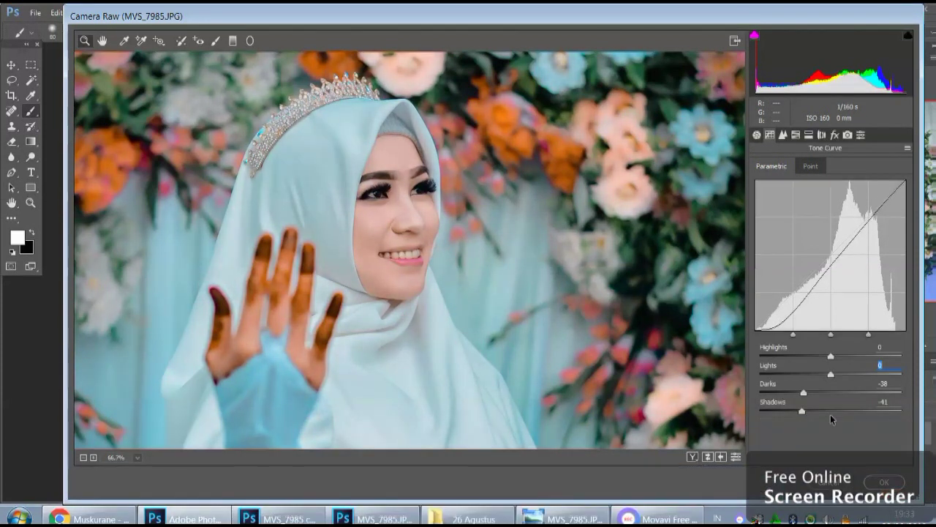
click(818, 374)
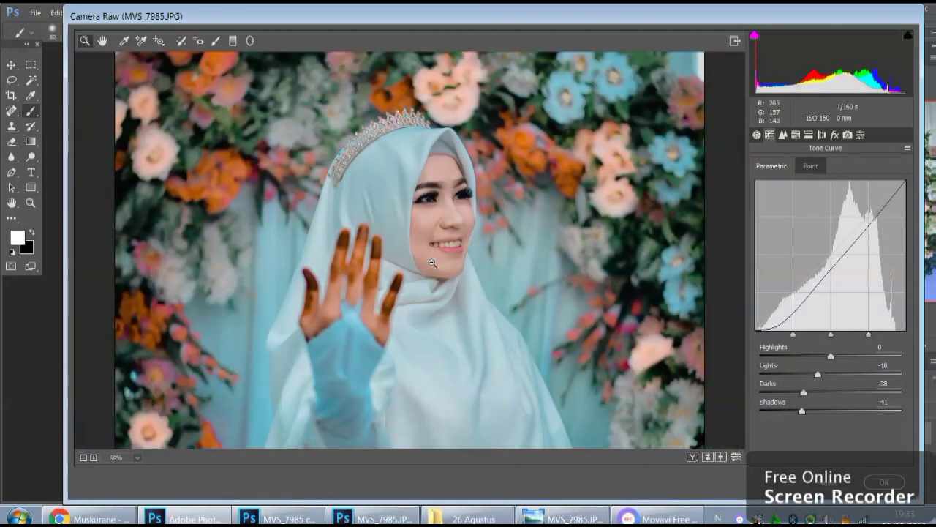
key(ctrl+0)
drag(824, 373, 837, 376)
click(823, 356)
alt+click(360, 268)
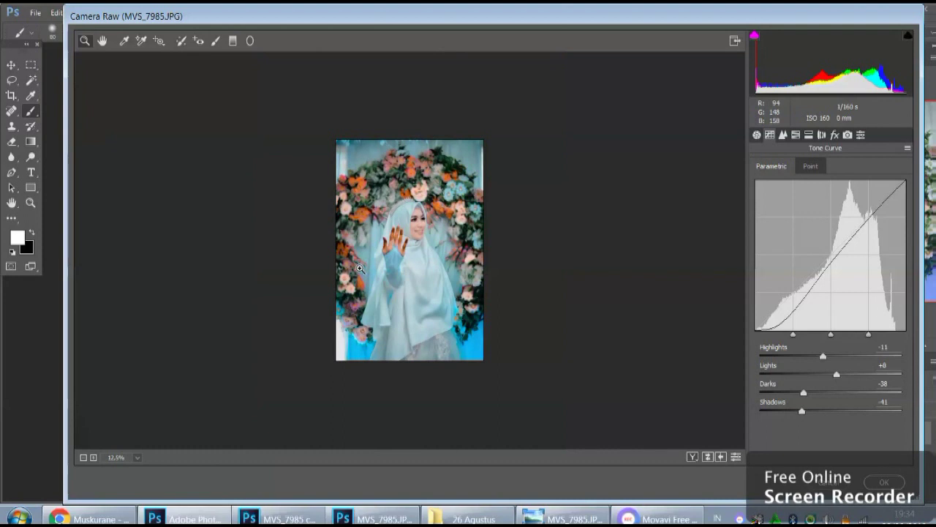
click(882, 482)
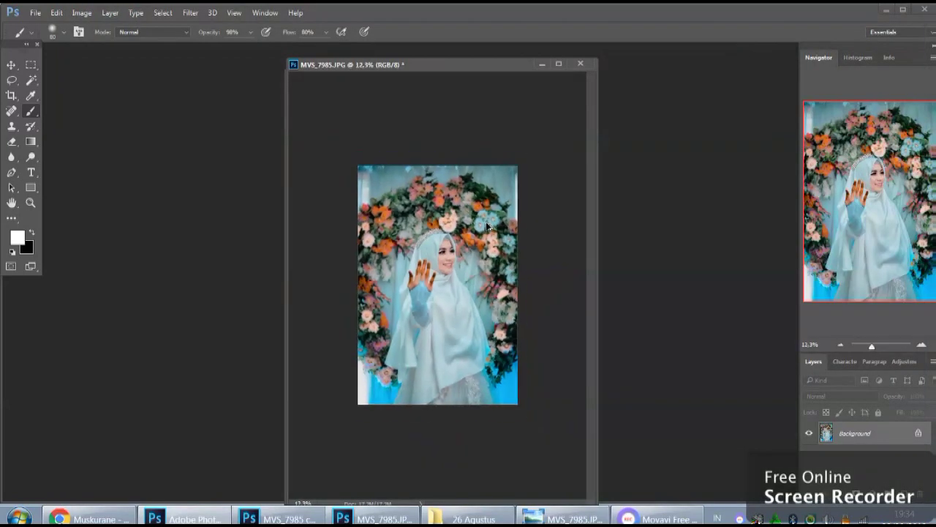
Add a 72 pt Belinda script text layer near the photo's bottom and begin typing the watermark name.
scroll(487, 227, up, 2)
scroll(476, 233, up, 2)
scroll(460, 239, up, 2)
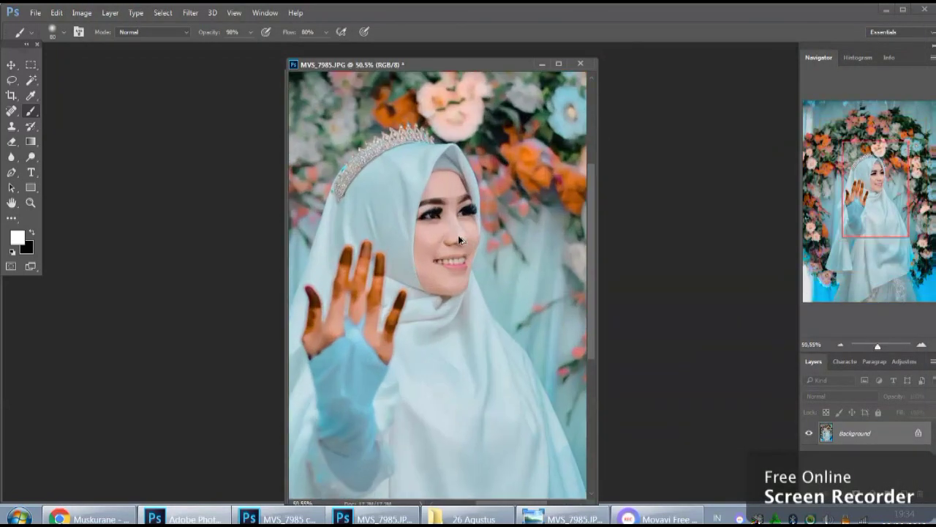
scroll(459, 238, down, 2)
scroll(459, 236, down, 1)
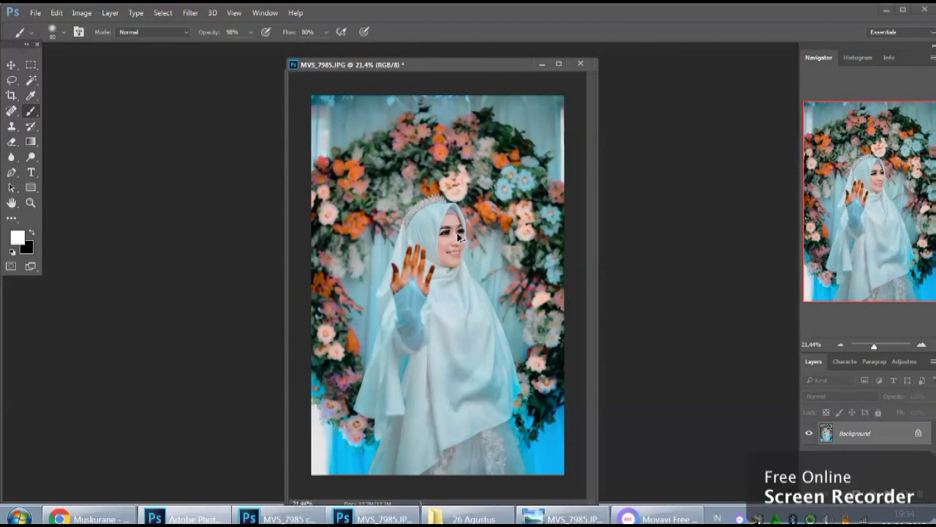
scroll(458, 238, down, 1)
click(30, 173)
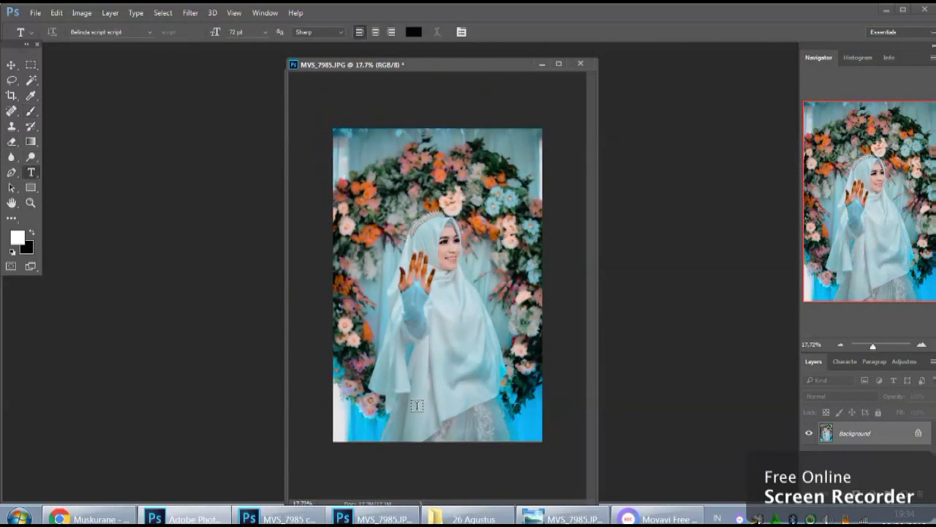
click(392, 408)
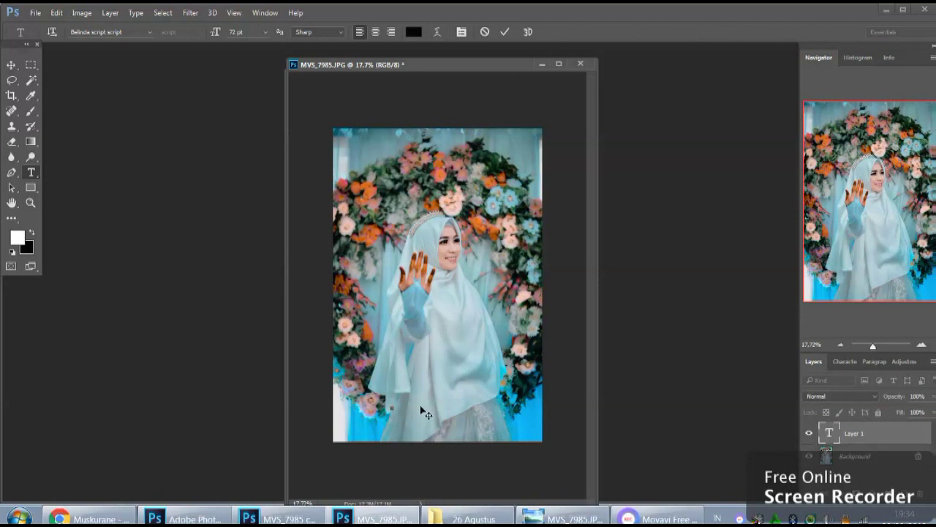
text(Mlau)
key(BackSpace)
key(BackSpace)
key(BackSpace)
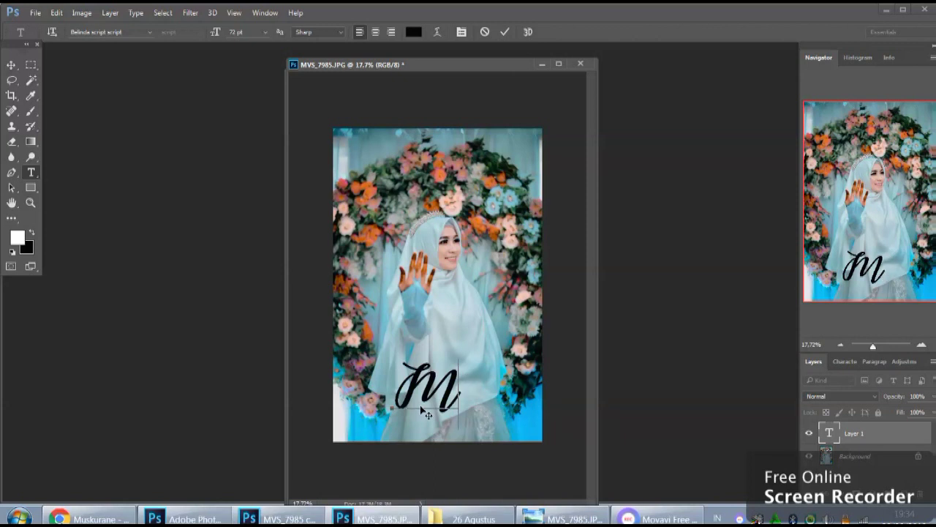
text(arau)
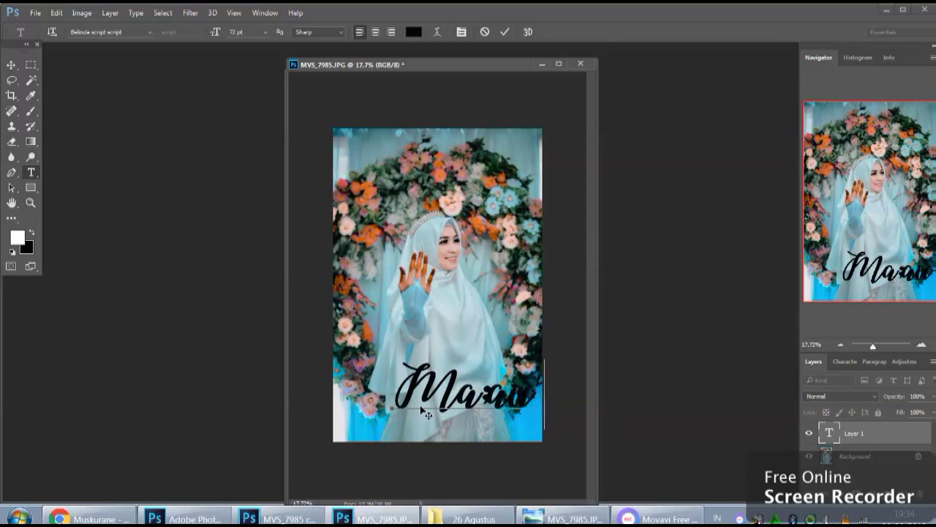
text(n)
Commit the watermark text, scale it down, and colour it white.
click(504, 31)
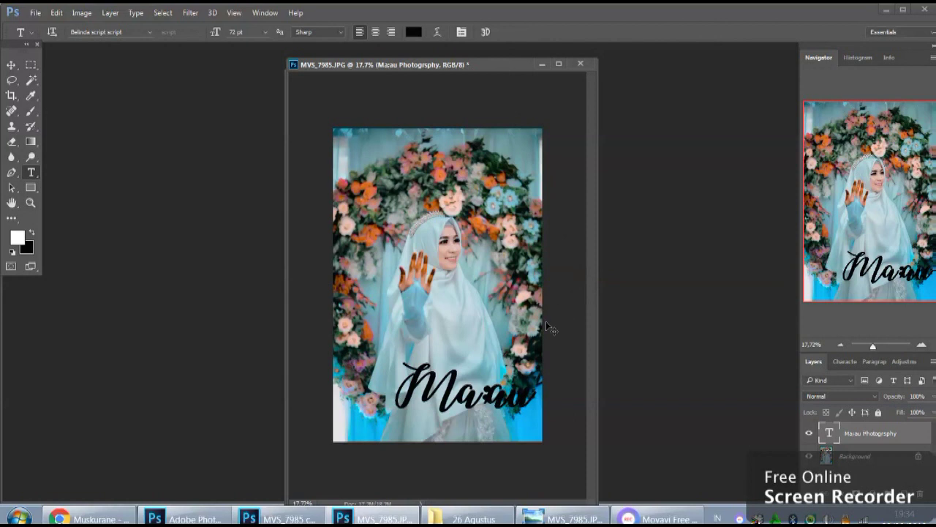
key(ctrl+t)
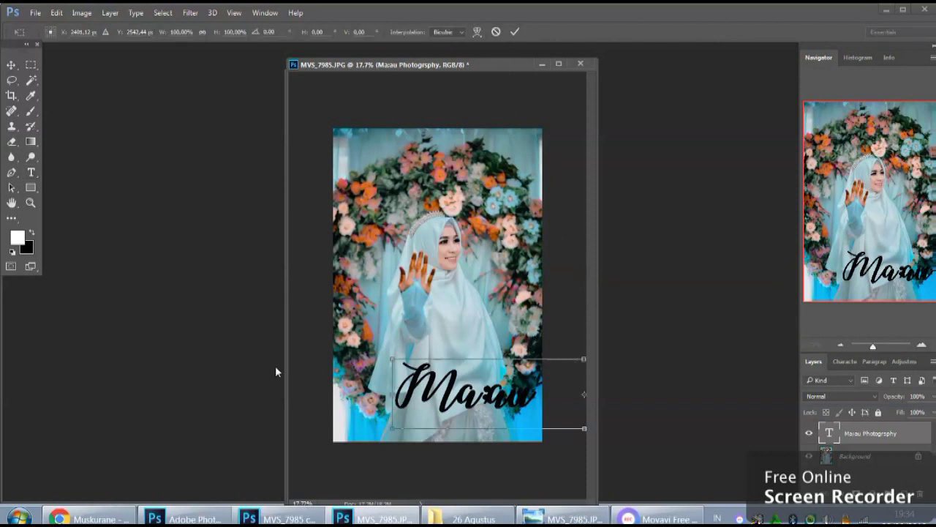
mouse_move(392, 353)
mouse_down()
mouse_move(484, 401)
mouse_move(381, 414)
mouse_up()
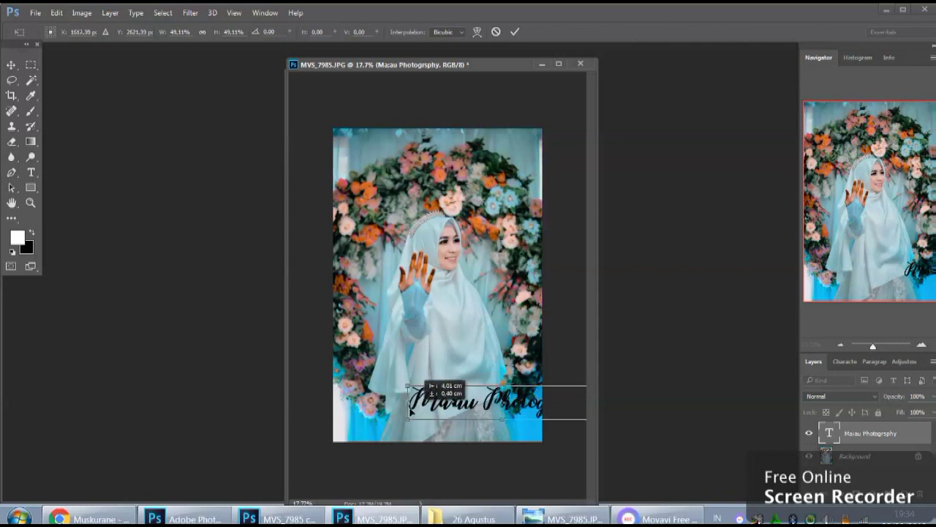
drag(556, 389, 466, 422)
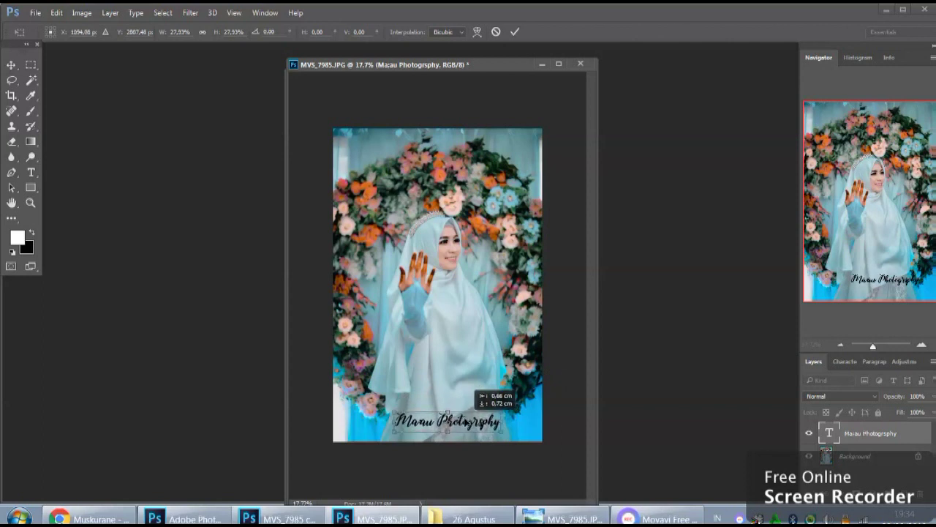
key(Return)
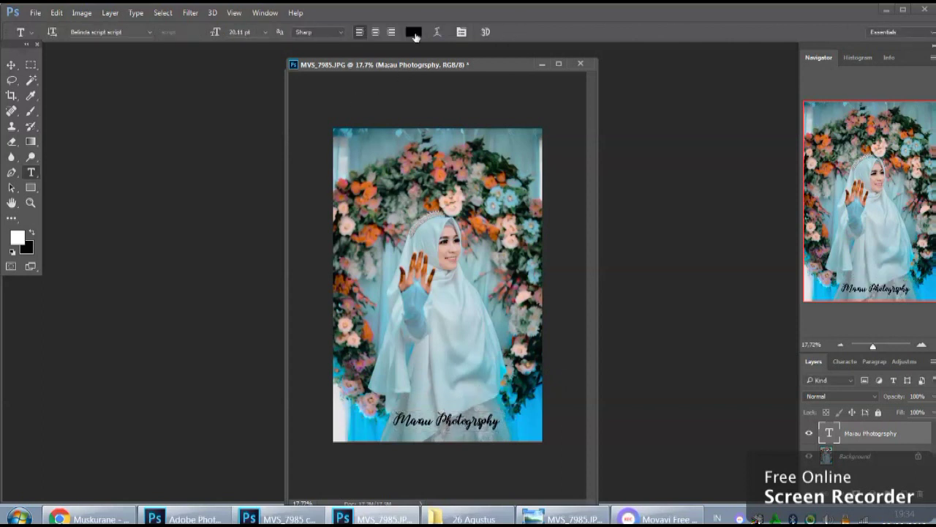
click(413, 33)
drag(647, 279, 463, 42)
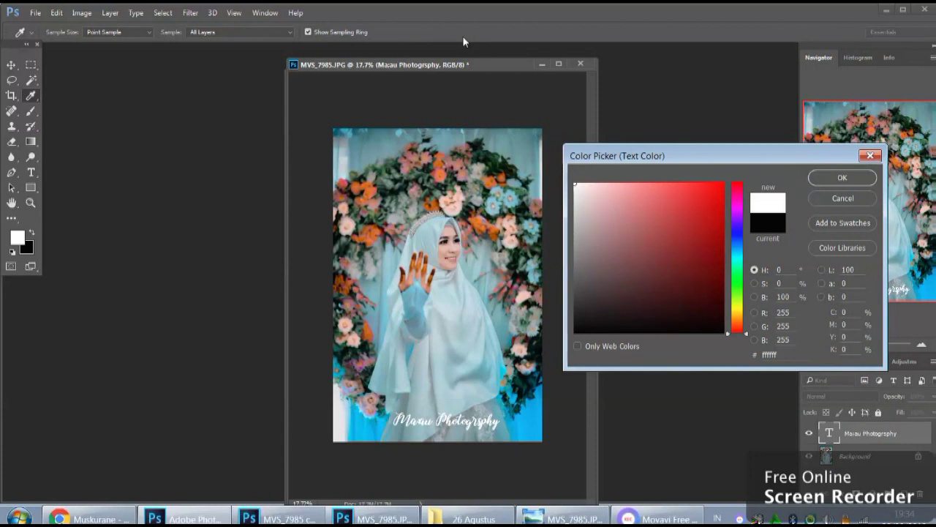
click(842, 177)
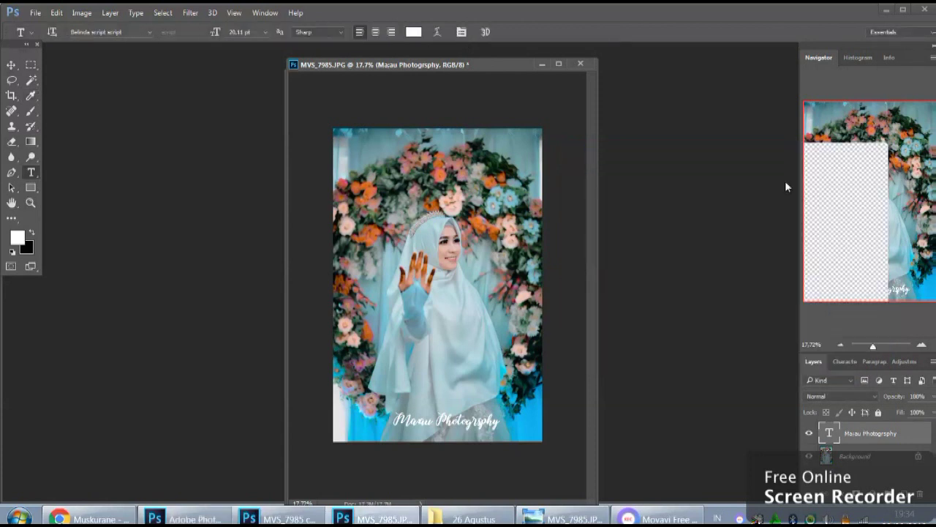
Resize the watermark to about 85% and centre it near the bottom.
click(11, 65)
key(ctrl+t)
drag(500, 411, 461, 422)
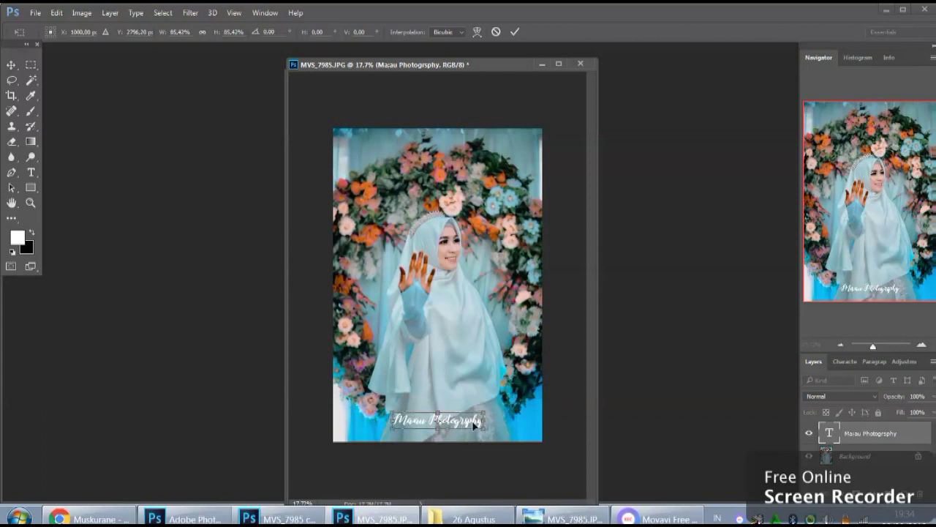
key(Return)
key(ctrl)
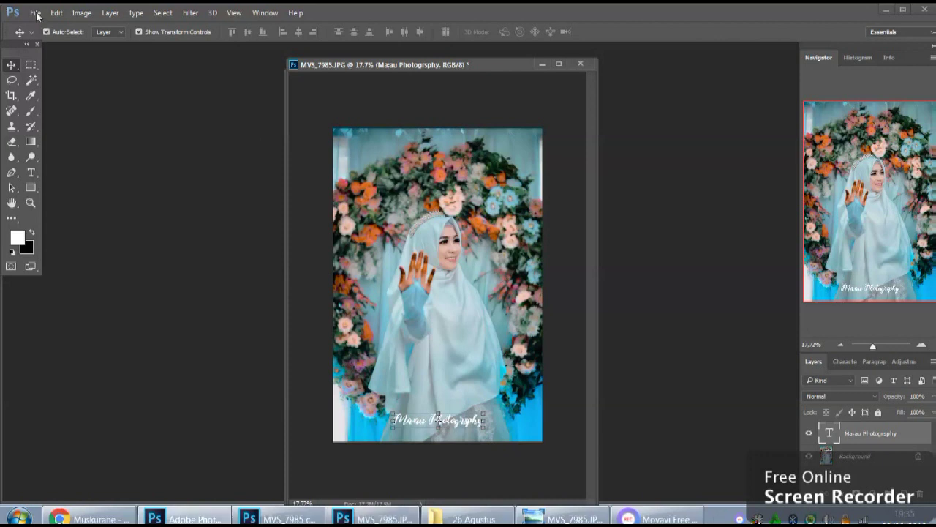
Save a JPEG copy in the 26 Agustus folder at Maximum quality 12.
key(ctrl+shift+s)
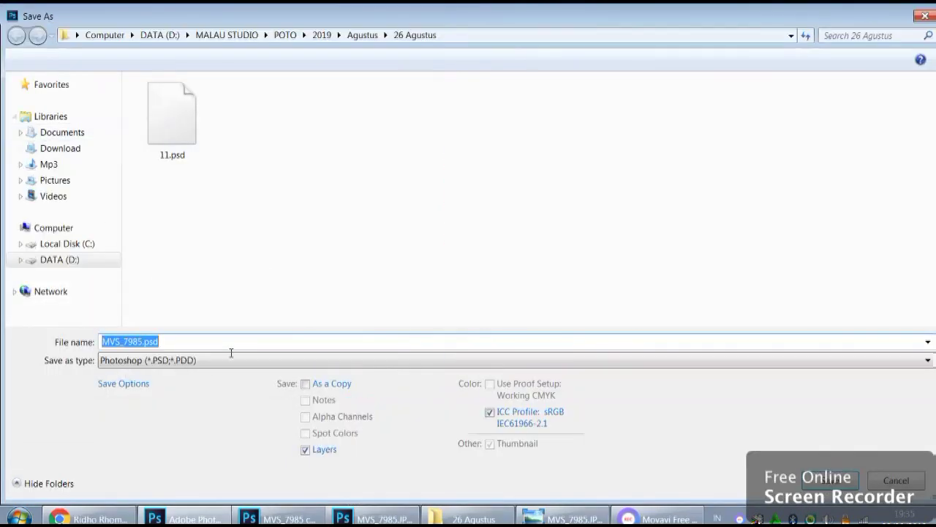
click(203, 360)
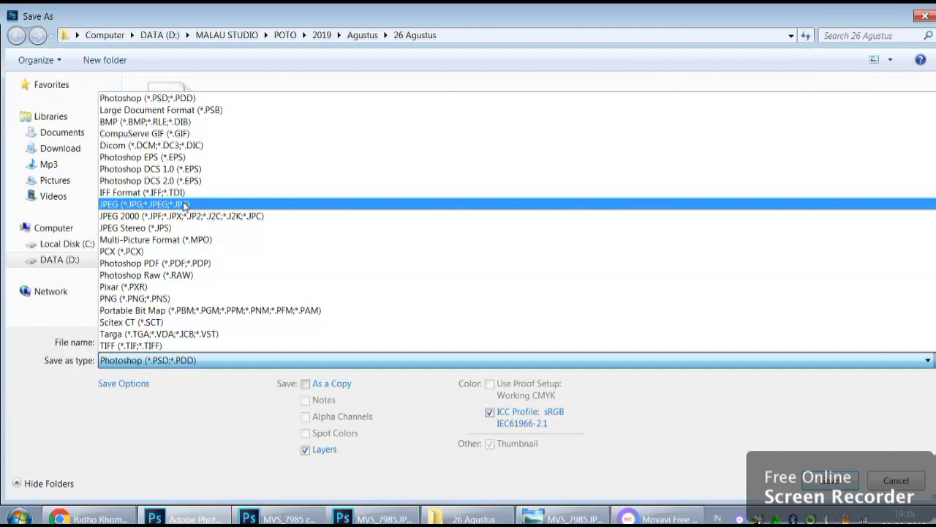
click(192, 204)
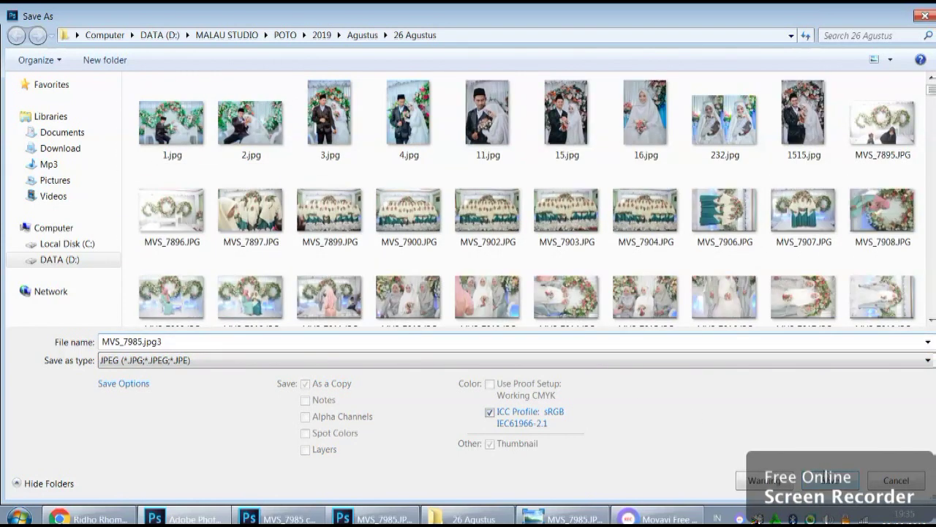
click(827, 480)
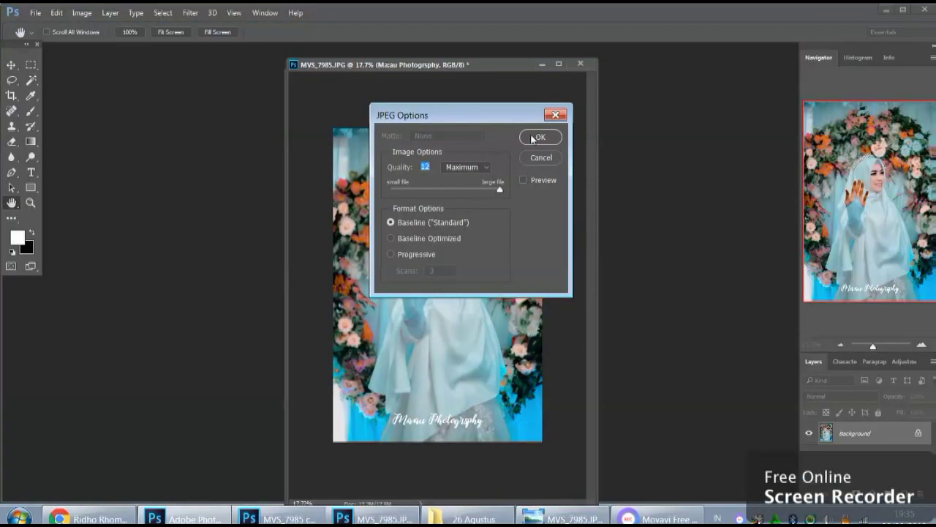
click(532, 139)
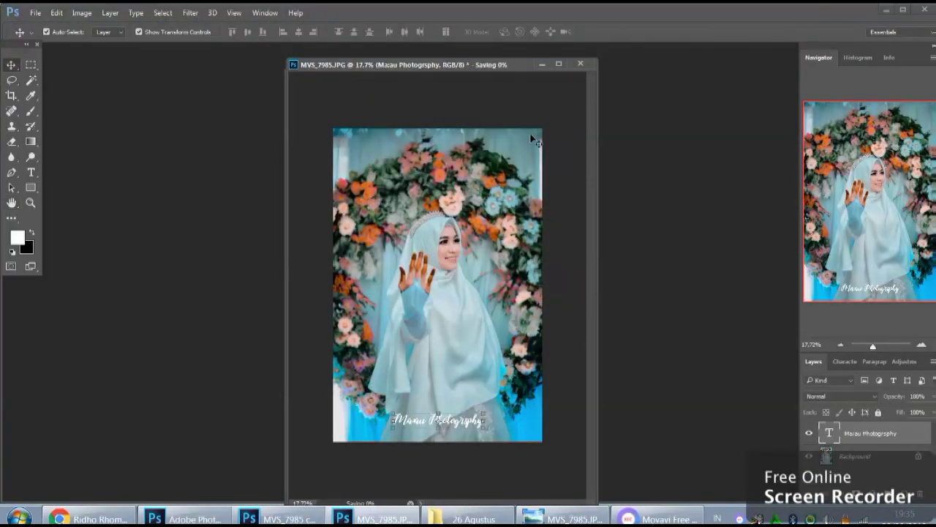